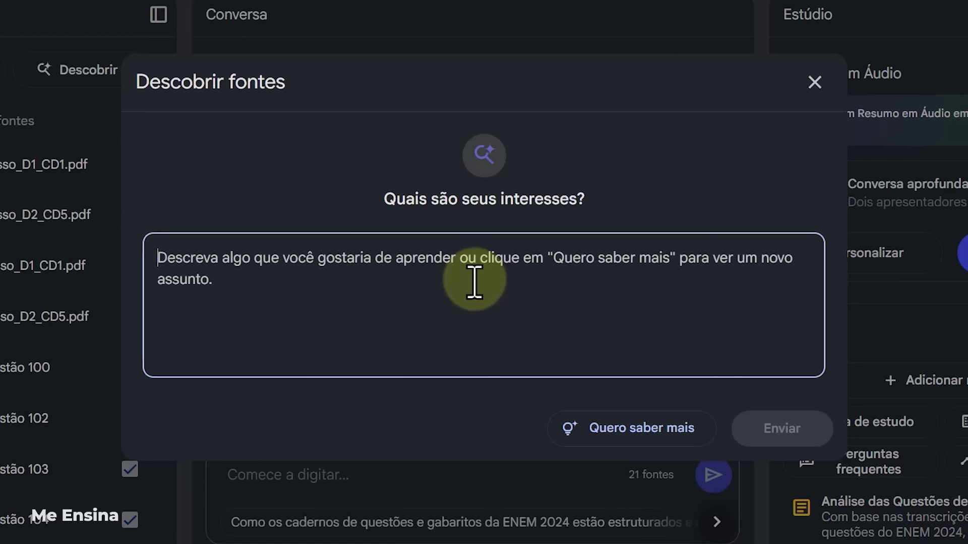
# - Discover new sources about "ENEM 2024" and look through the suggested results
pyautogui.write('ENEM 2024')
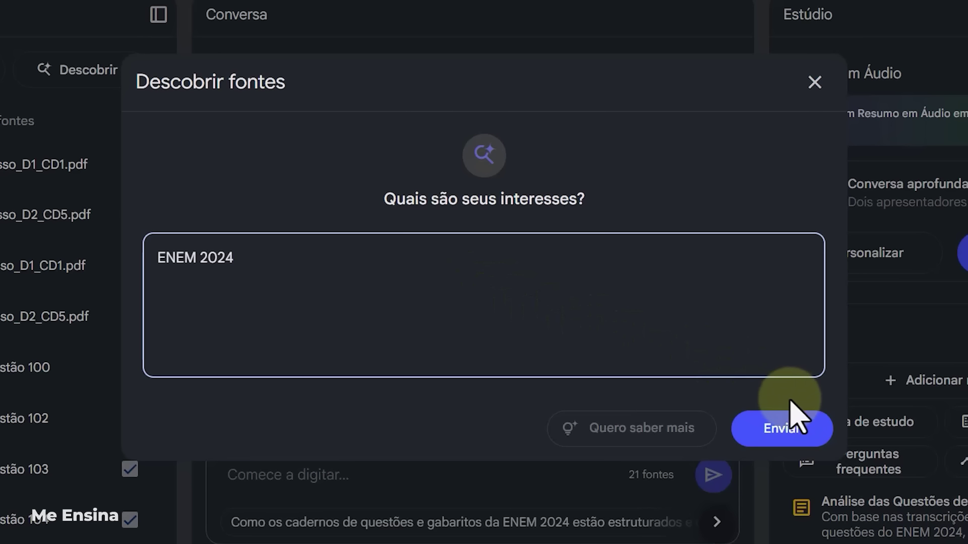
pyautogui.click(788, 437)
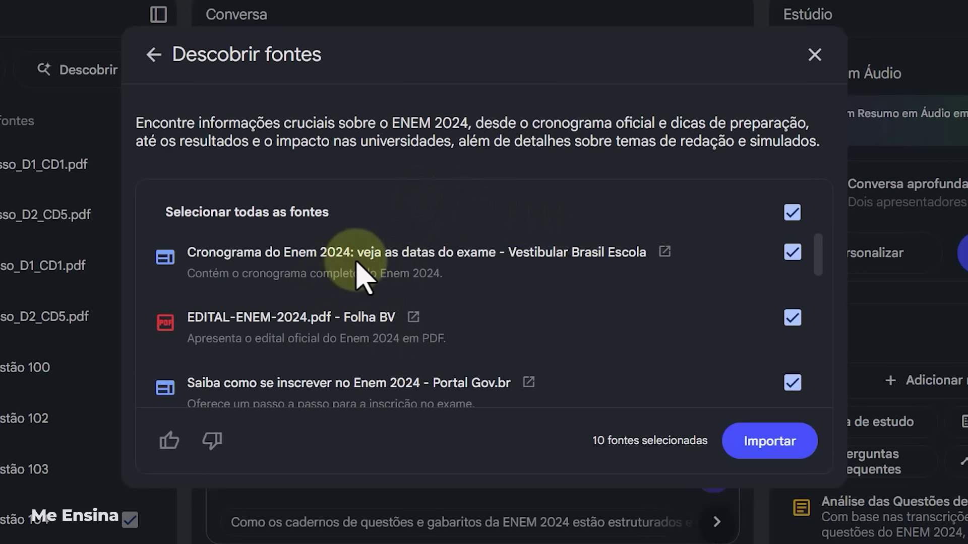
pyautogui.scroll(-2, 356, 259)
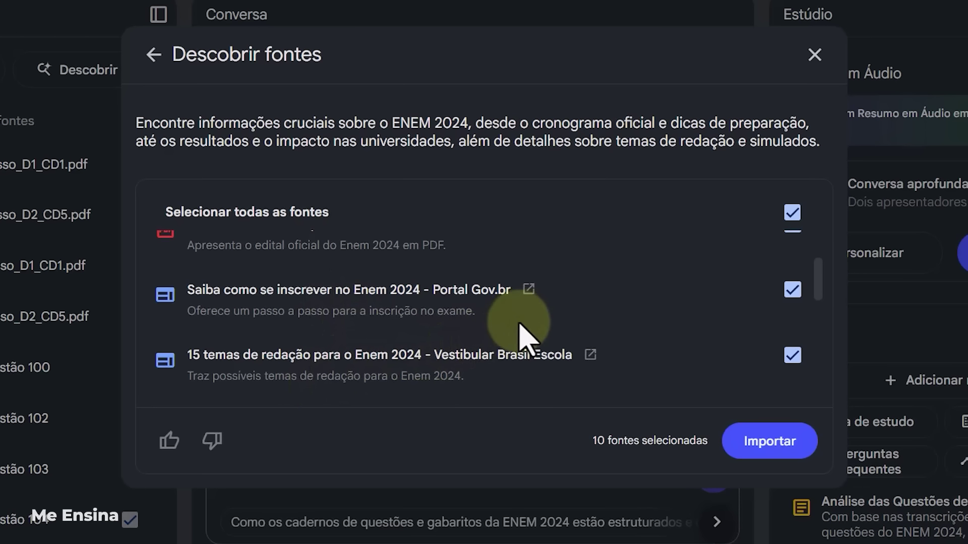
pyautogui.scroll(-2, 525, 334)
pyautogui.scroll(4, 605, 302)
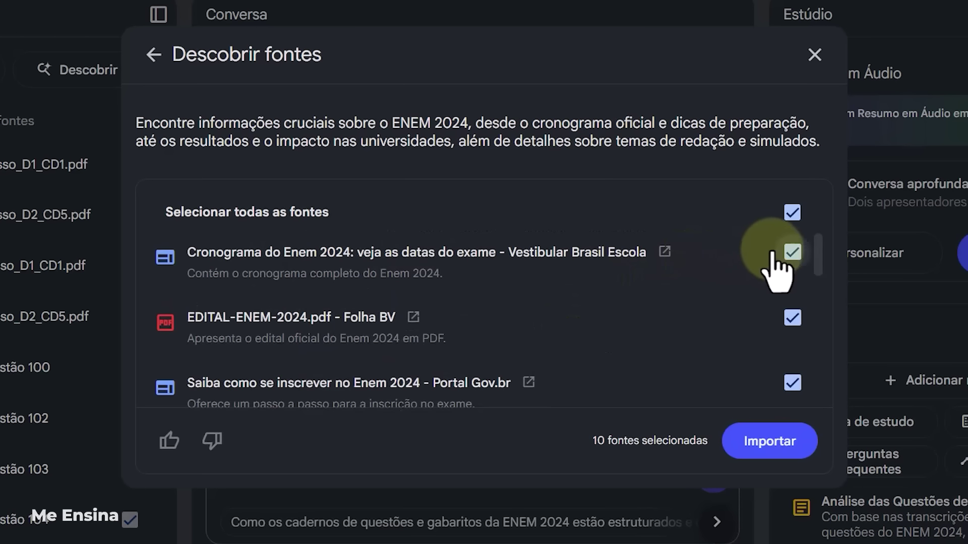
# - Deselect the suggested "Cronograma do Enem 2024" and "Saiba como se inscrever no Enem 2024" sources, keeping EDITAL-ENEM-2024.pdf selected
pyautogui.click(792, 253)
pyautogui.click(792, 318)
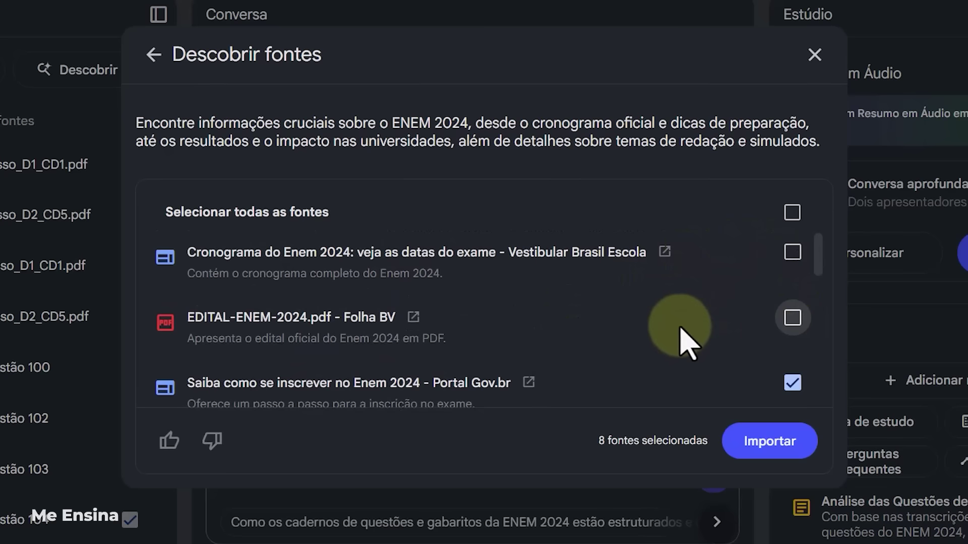
pyautogui.click(779, 383)
pyautogui.scroll(-2, 706, 363)
pyautogui.scroll(2, 681, 346)
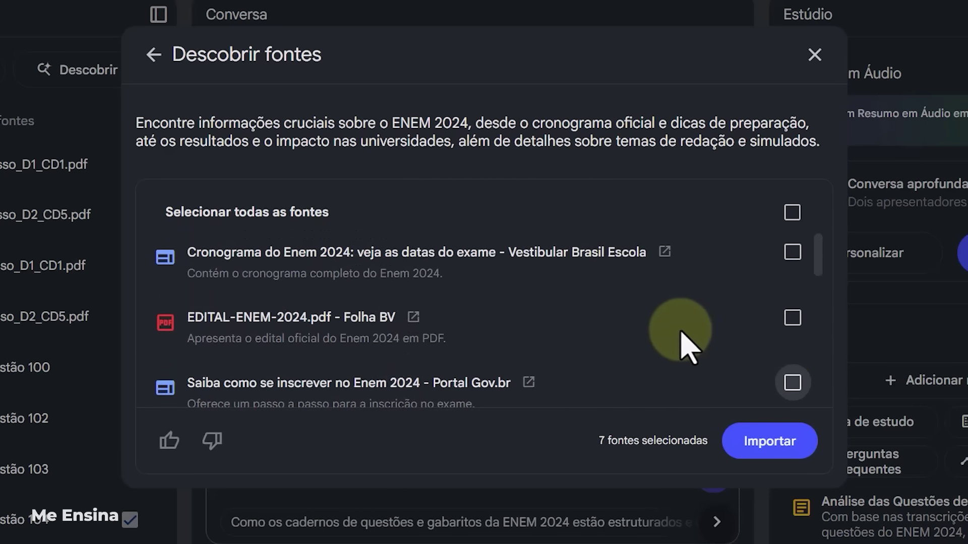
pyautogui.click(792, 318)
# - Deselect the suggested sources about the Enem 2024 results and growth in grades and the 4.8 million Enem 2025 registrations
pyautogui.scroll(-4, 610, 323)
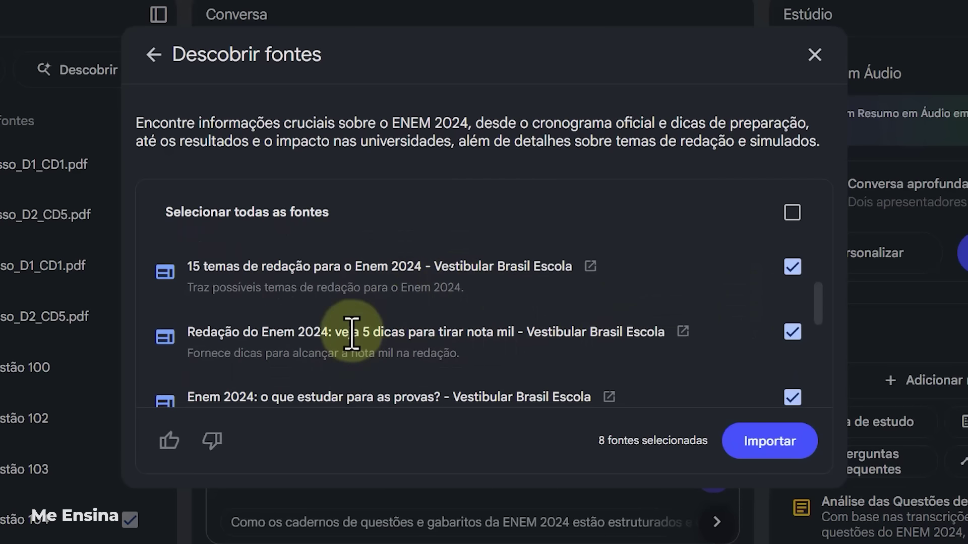
pyautogui.scroll(-4, 350, 330)
pyautogui.scroll(2, 343, 340)
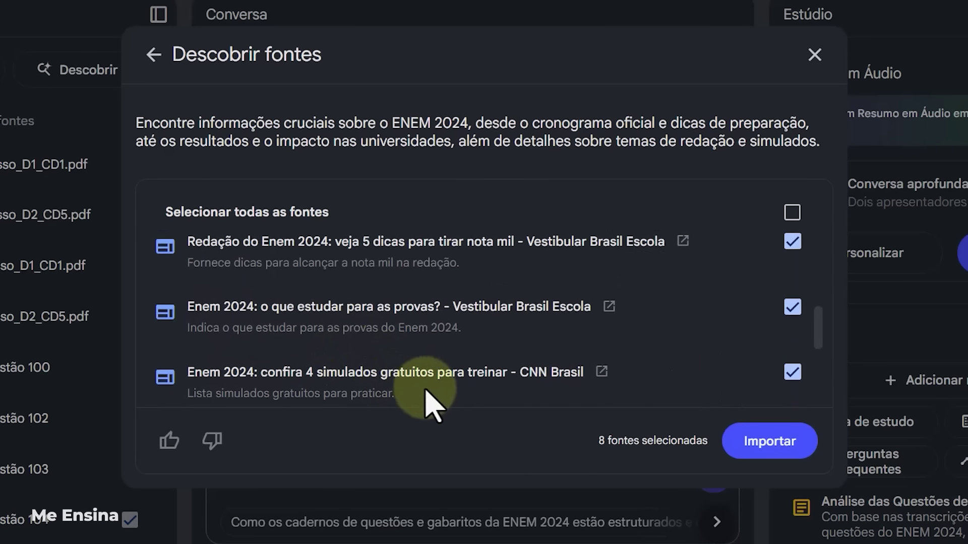
pyautogui.scroll(-4, 430, 310)
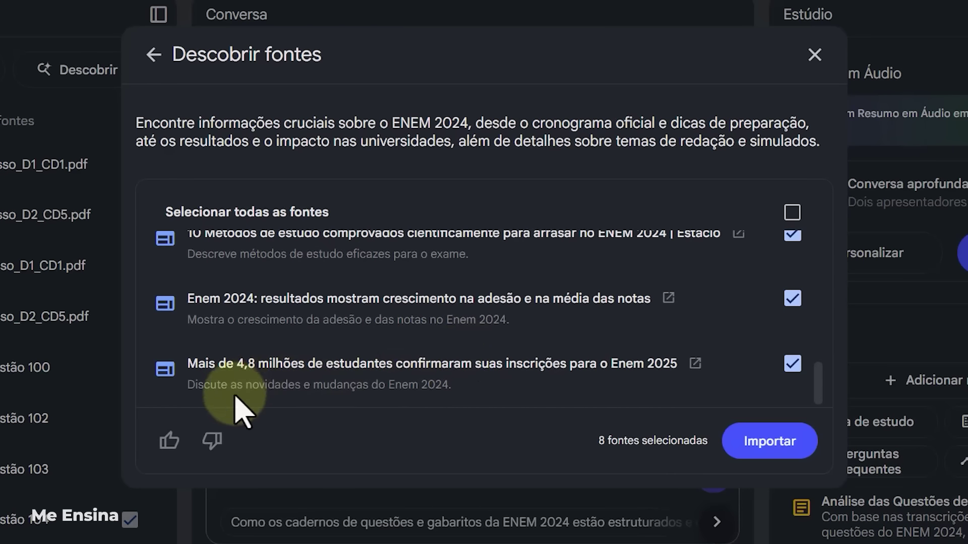
pyautogui.click(793, 365)
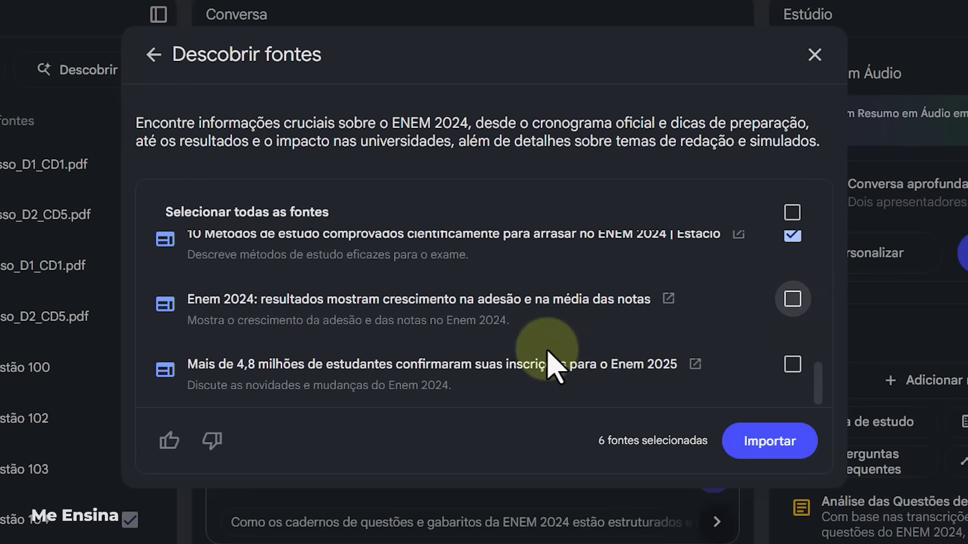
pyautogui.scroll(2, 549, 362)
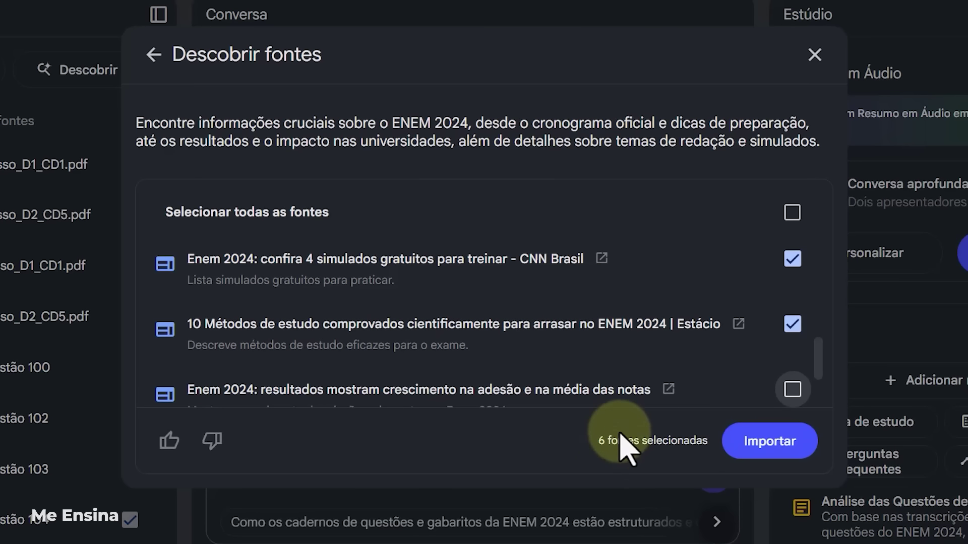
# - Import the selected sources into the notebook and check them in the source list
pyautogui.click(775, 445)
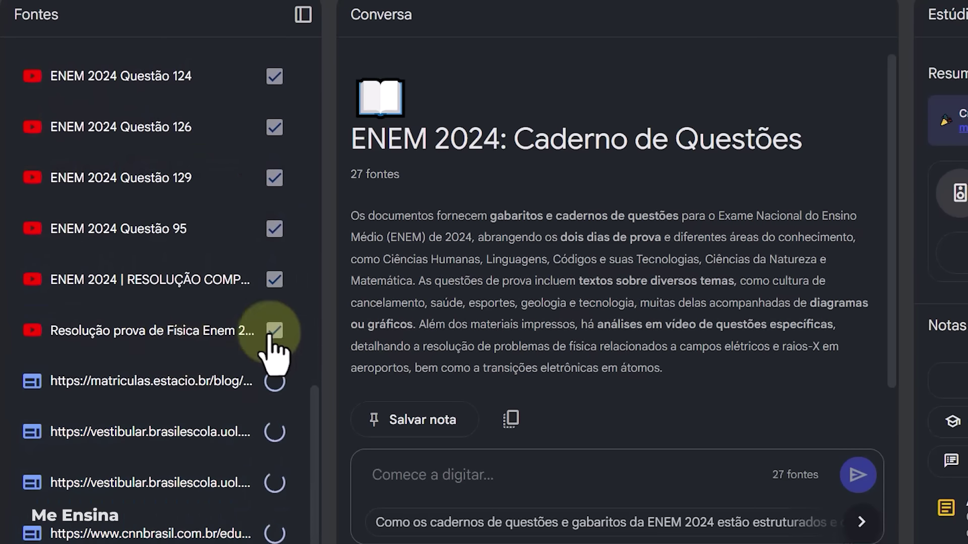
pyautogui.scroll(15, 194, 436)
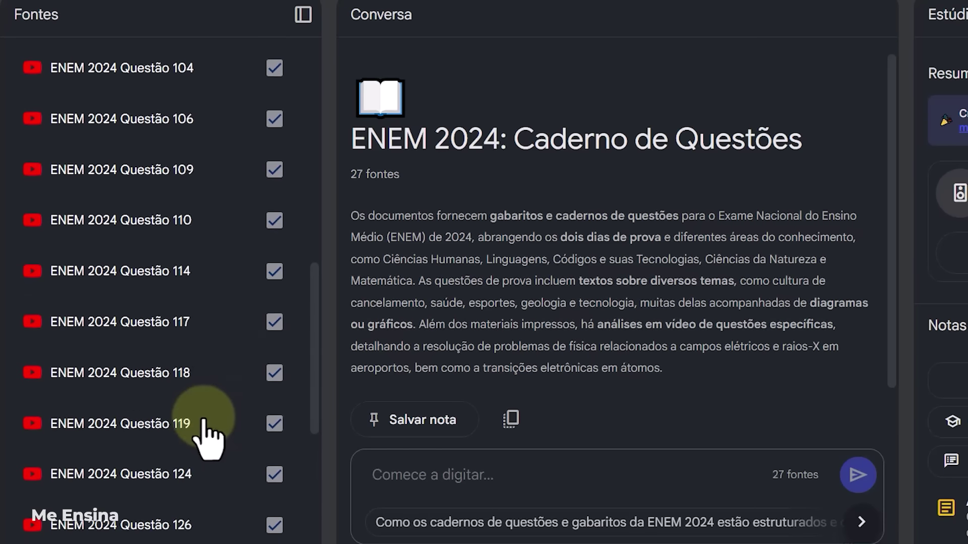
pyautogui.scroll(-15, 199, 189)
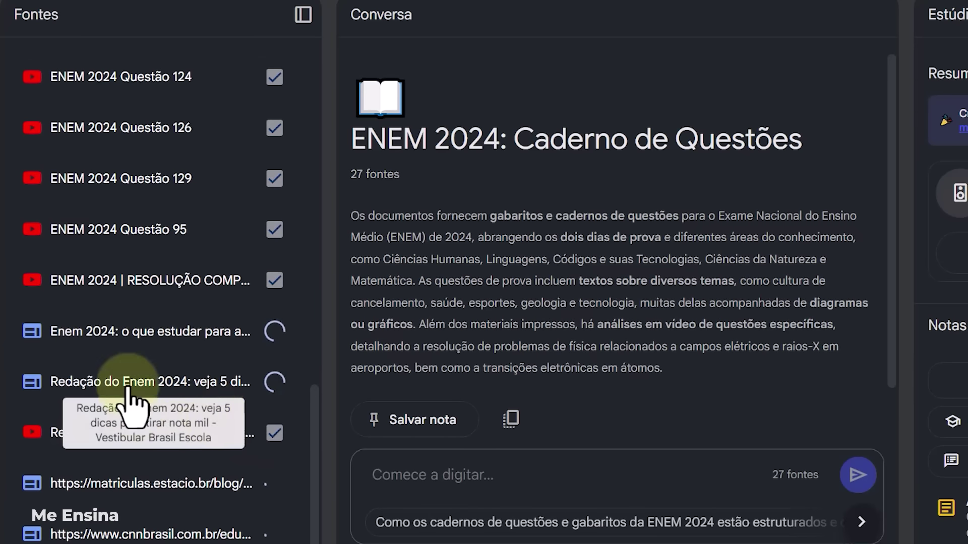
pyautogui.scroll(10, 103, 272)
pyautogui.scroll(5, 106, 267)
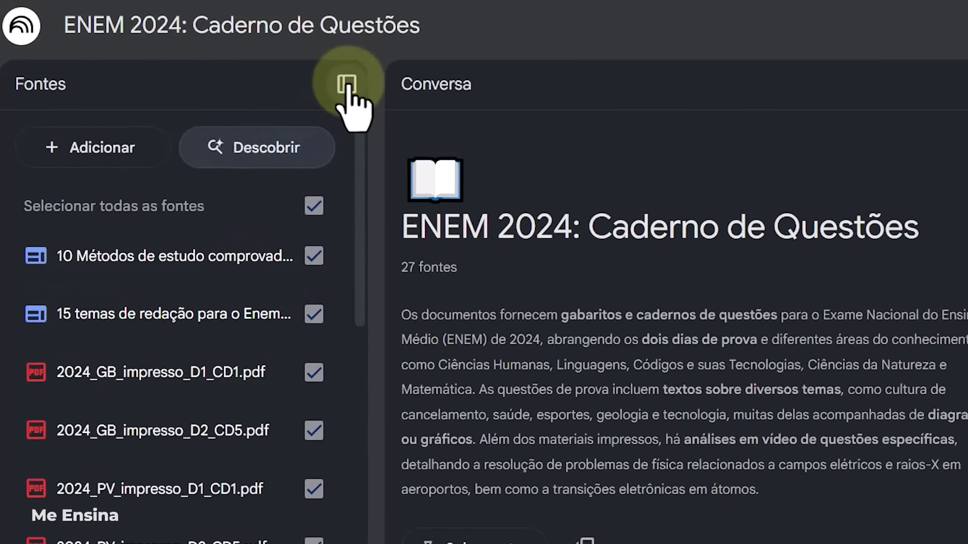
# - Collapse and restore the Fontes panel and the Estúdio panel
pyautogui.click(303, 14)
pyautogui.click(27, 92)
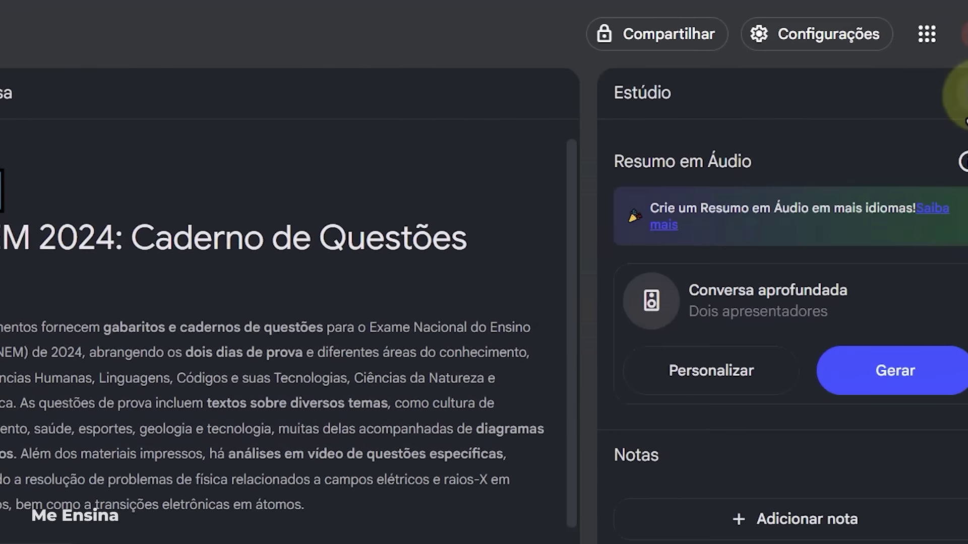
pyautogui.click(963, 96)
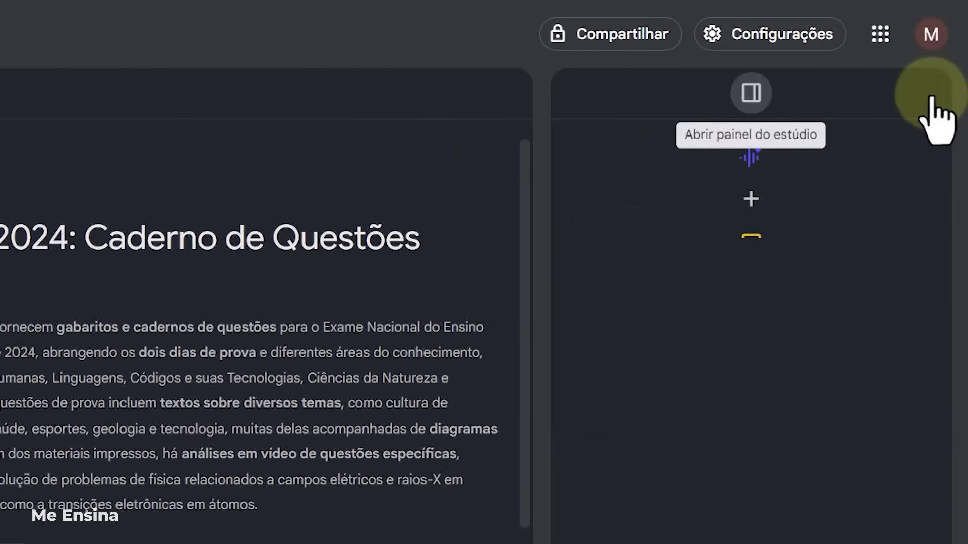
pyautogui.click(930, 93)
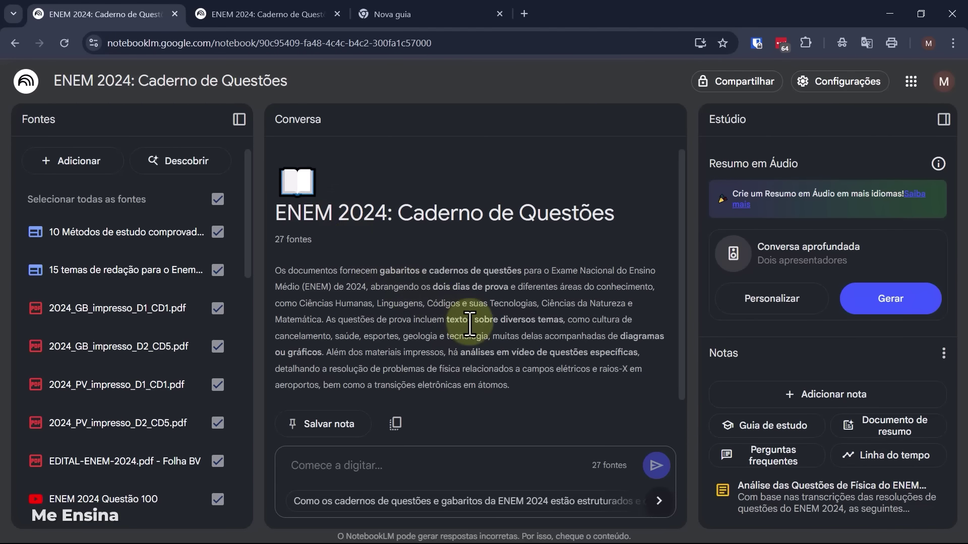
# - Examine the notebook's chat overview and go through the PDFs, videos and web pages in the source list
pyautogui.scroll(-1, 461, 323)
pyautogui.scroll(-1, 461, 323)
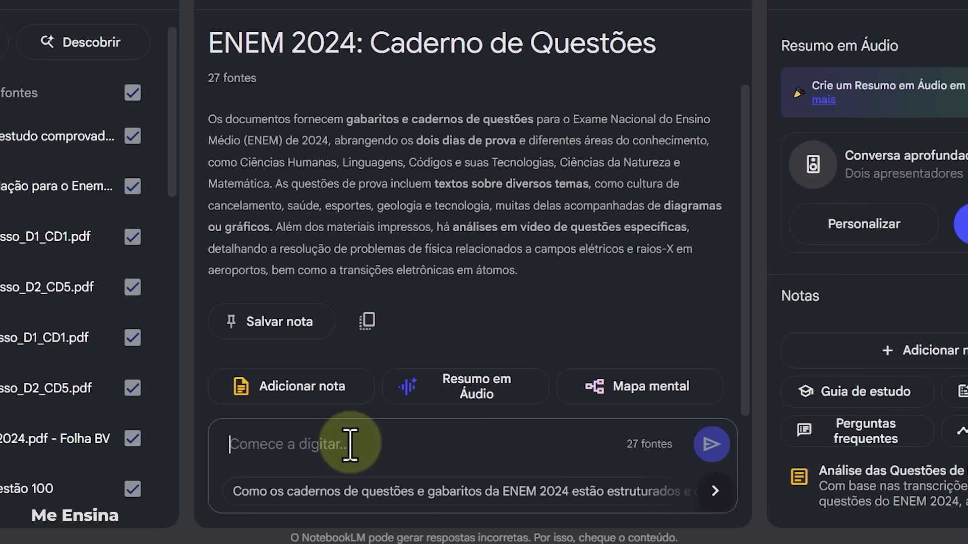
pyautogui.scroll(-5, 98, 265)
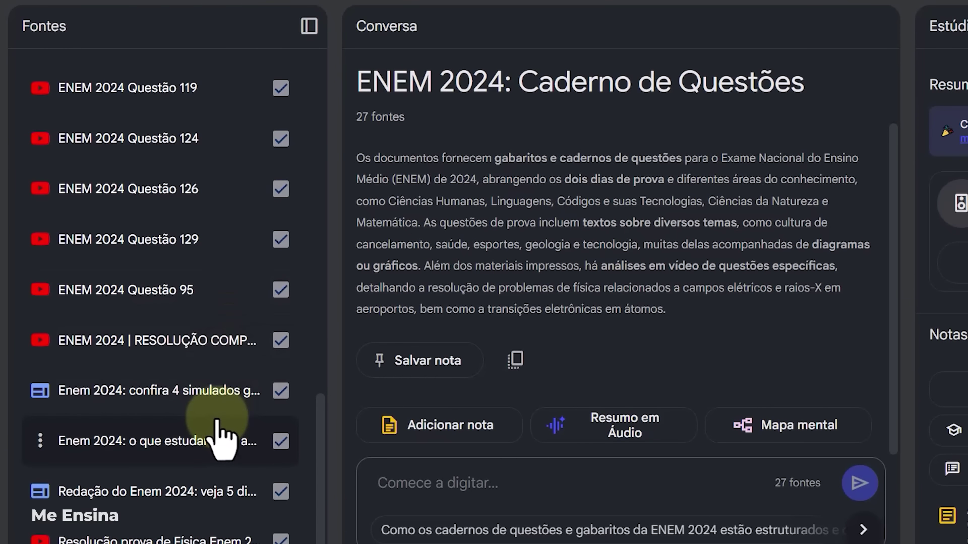
pyautogui.scroll(15, 216, 423)
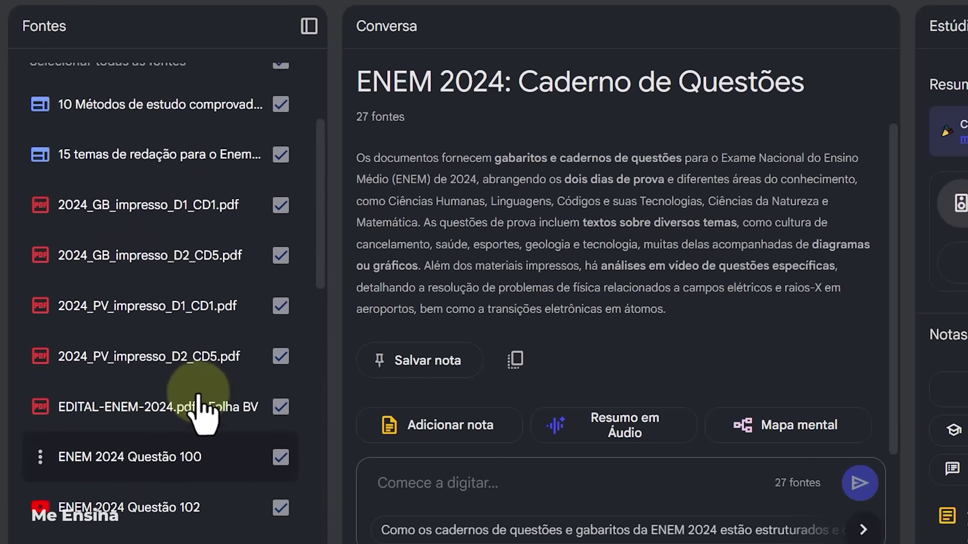
pyautogui.scroll(-5, 171, 273)
pyautogui.scroll(2, 165, 212)
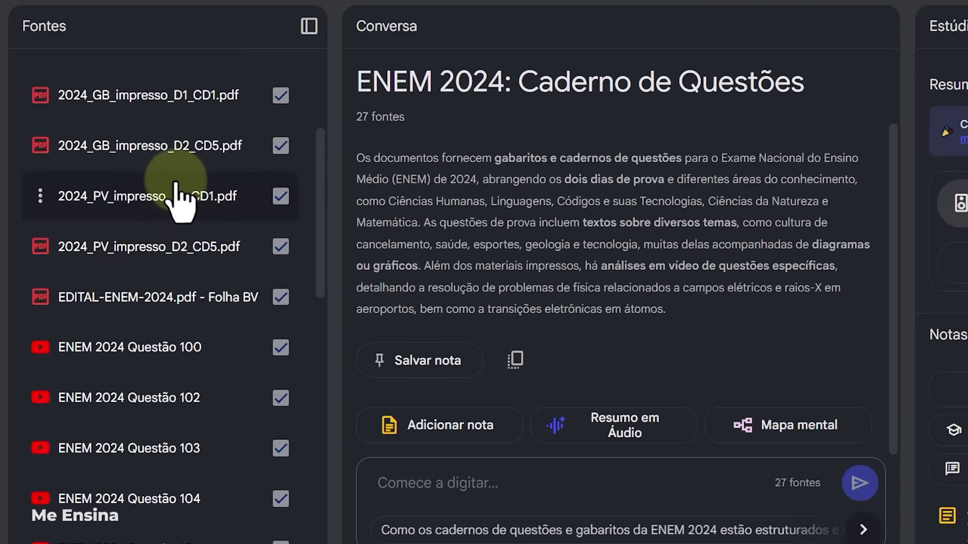
pyautogui.scroll(2, 177, 197)
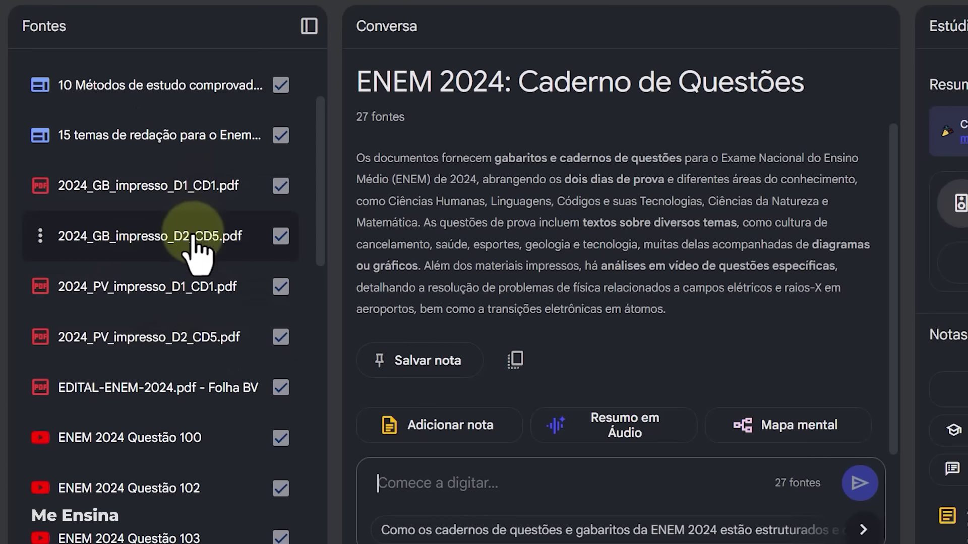
pyautogui.scroll(3, 189, 242)
pyautogui.scroll(-10, 190, 257)
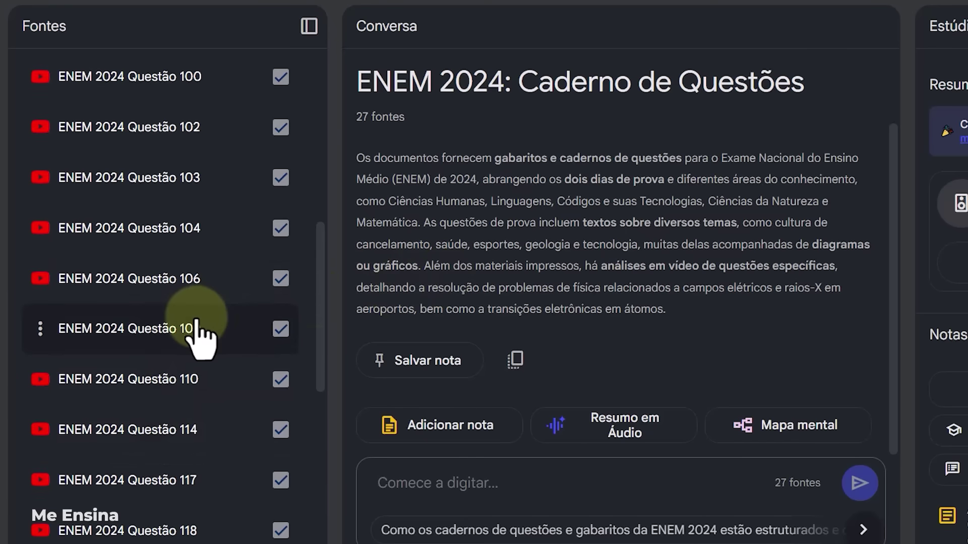
pyautogui.scroll(-5, 199, 339)
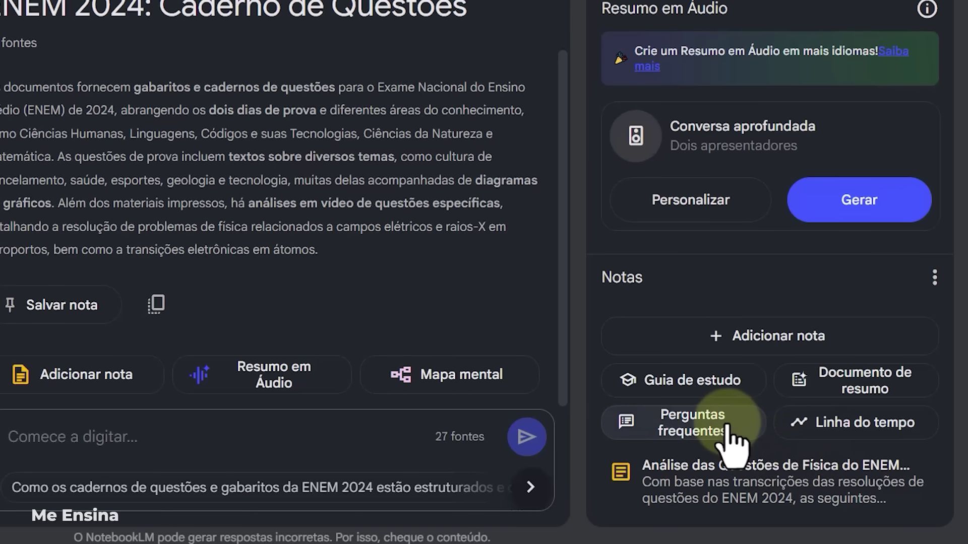
# - Generate a study guide, frequently asked questions, a summary document and a timeline as notes from all sources
pyautogui.click(698, 392)
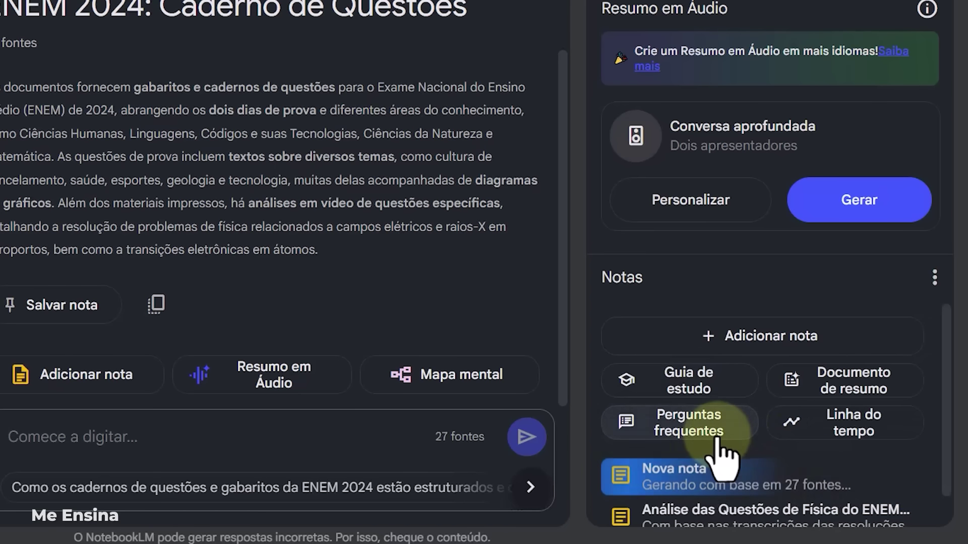
pyautogui.click(701, 436)
pyautogui.click(846, 379)
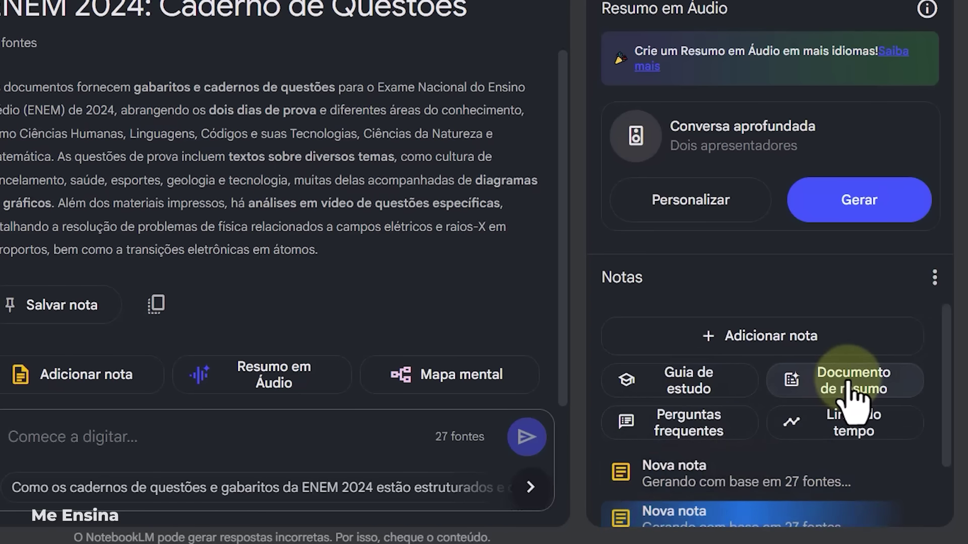
pyautogui.click(862, 444)
pyautogui.scroll(-3, 857, 436)
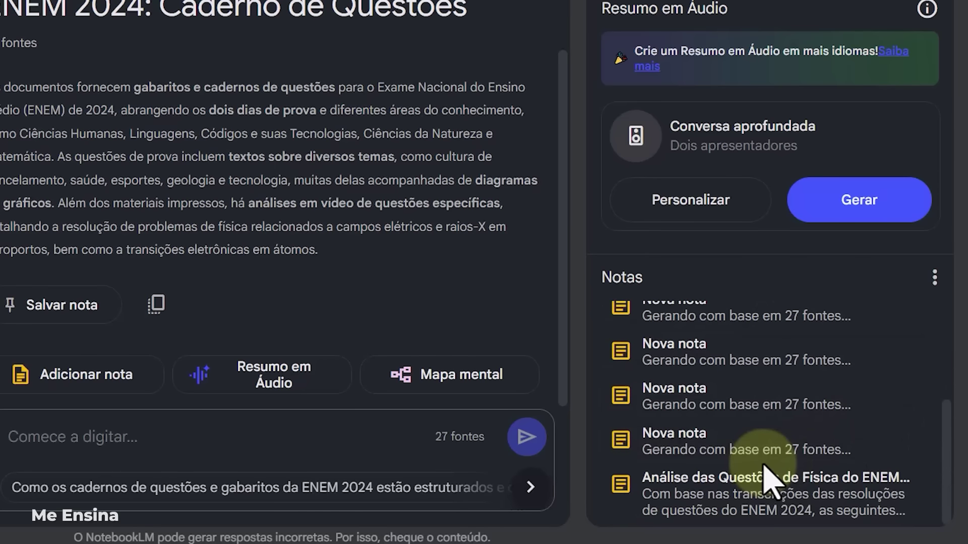
pyautogui.scroll(3, 683, 368)
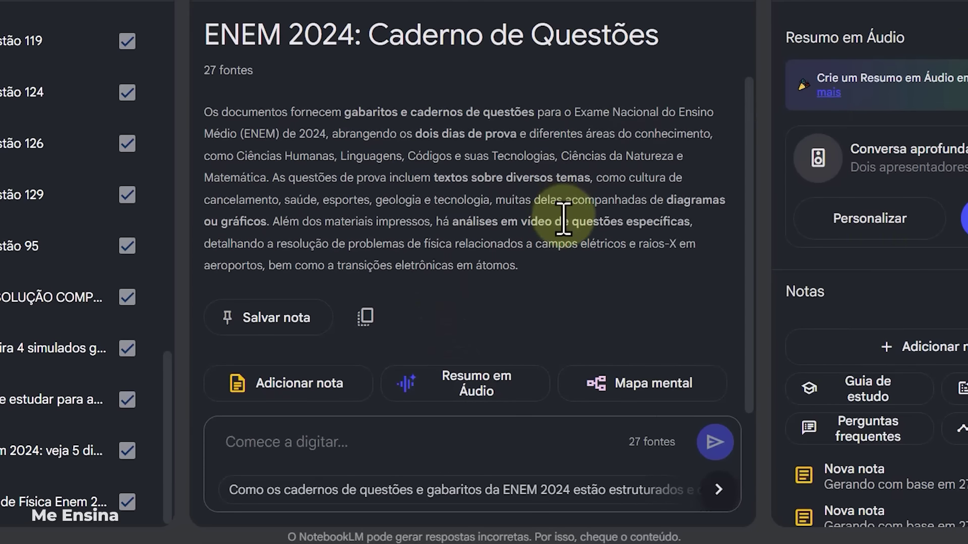
# - Generate a mind map from the notebook's sources
pyautogui.scroll(2, 464, 257)
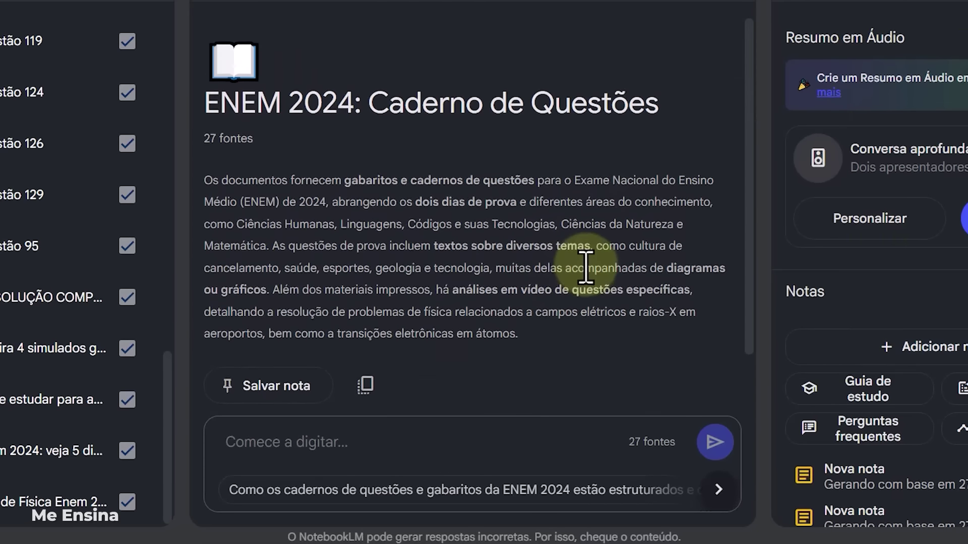
pyautogui.scroll(-2, 585, 267)
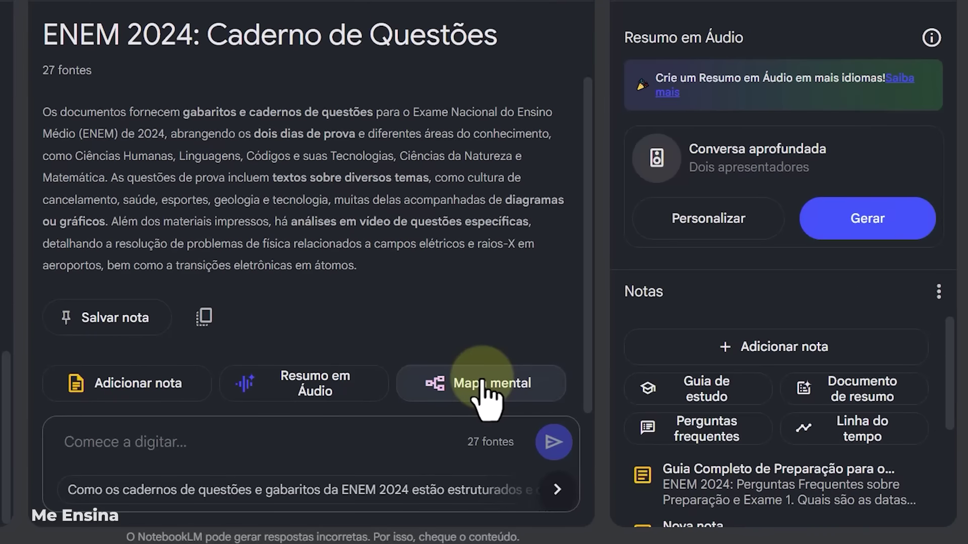
pyautogui.click(481, 386)
pyautogui.scroll(-3, 760, 470)
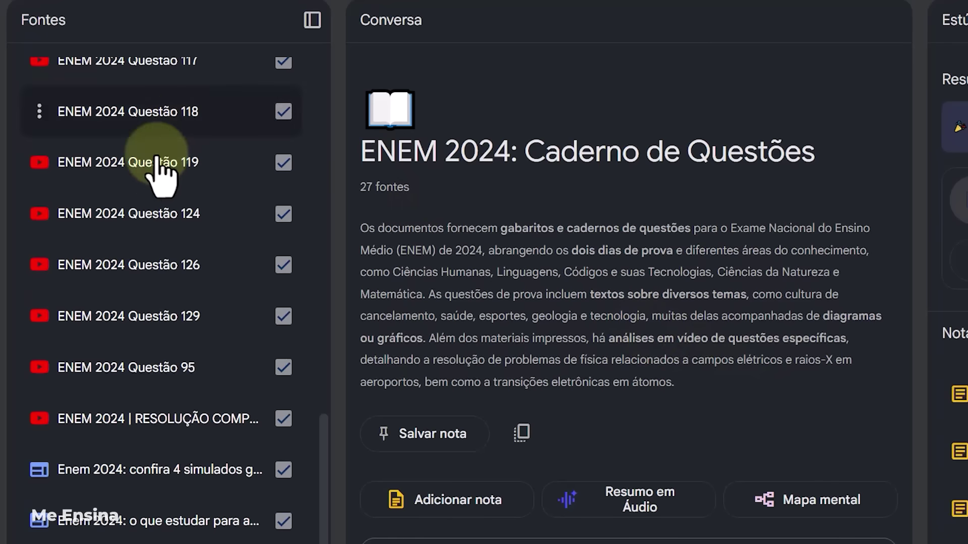
# - Look through the exam question videos and other entries in the source list
pyautogui.scroll(5, 169, 260)
pyautogui.scroll(4, 191, 211)
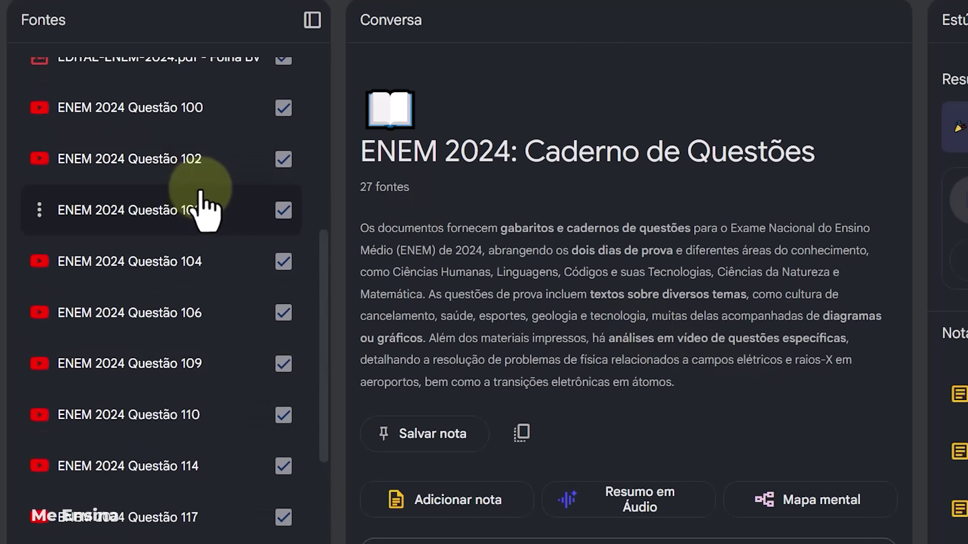
pyautogui.scroll(2, 201, 205)
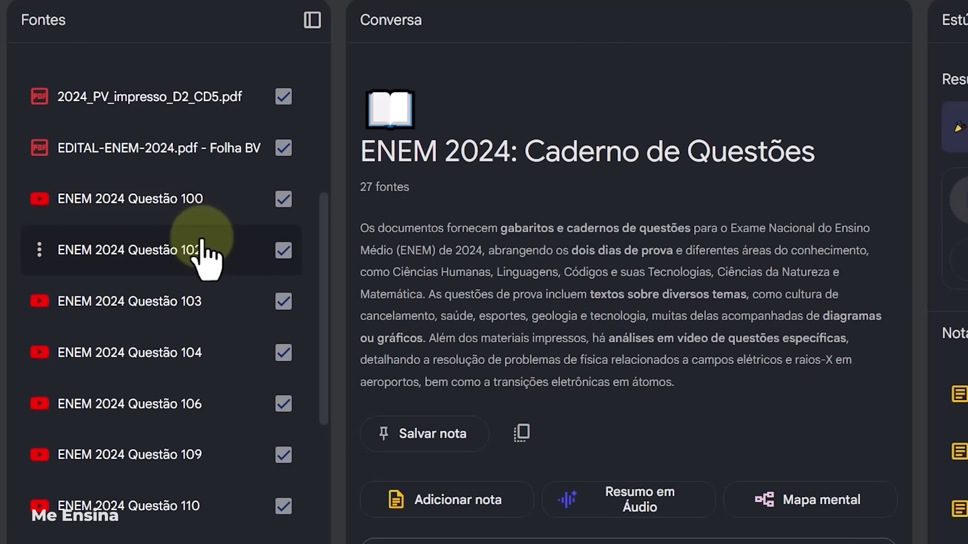
pyautogui.scroll(-10, 191, 267)
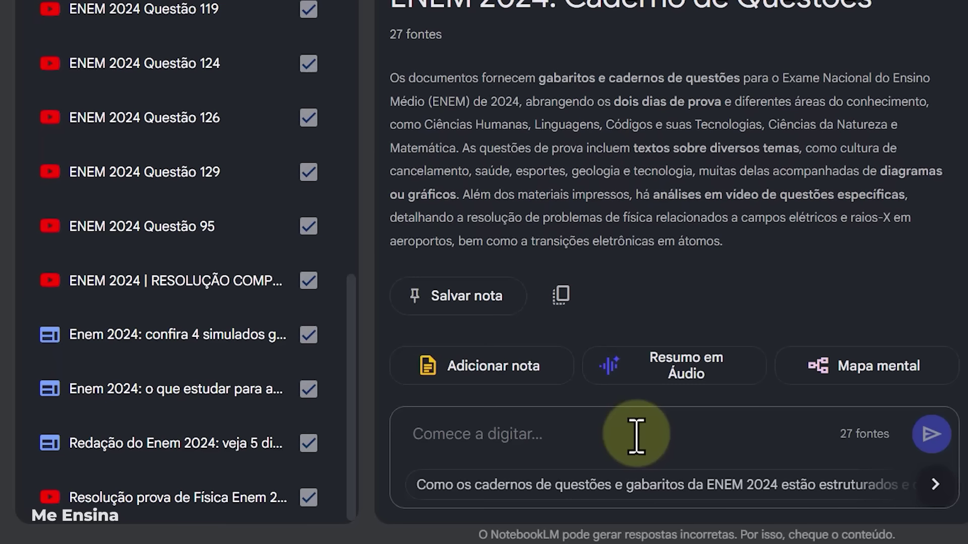
# - Ask the chat in Portuguese to list all ENEM 2024 physics questions with their difficulty (fácil, médio ou difícil) and central theme for study
pyautogui.write('Mostre quais são todas as questões que envolveram física no ENEM 2024. Também me diga se são de nível fácil, médio ou difícil. Diga também qual o tema central da questão para que eu possa estudar depois.')
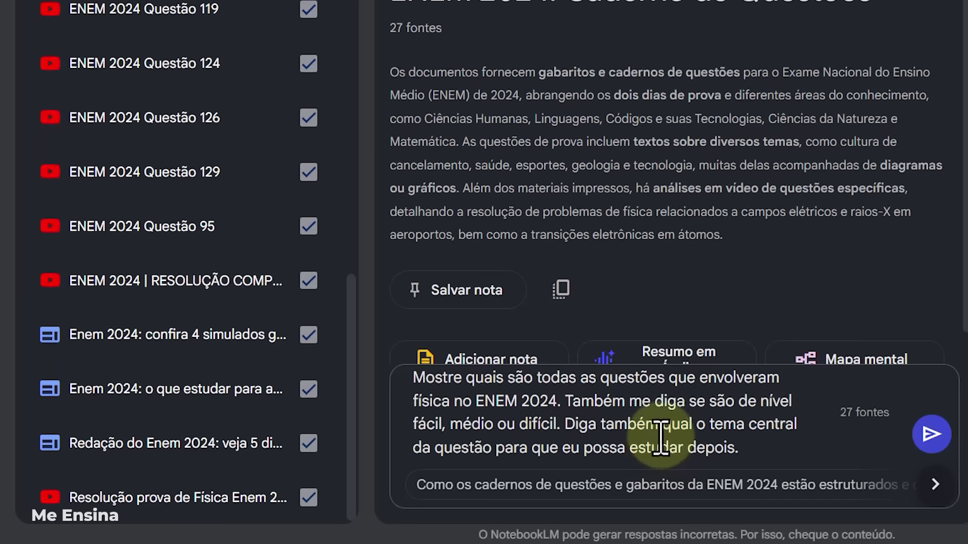
pyautogui.click(931, 434)
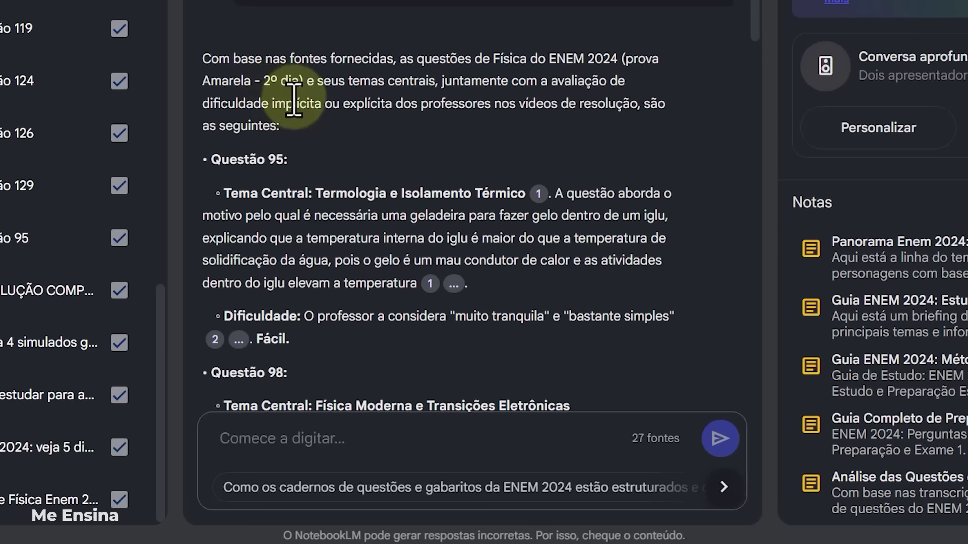
# - Read the central themes and difficulty ratings in the answer for questions 95 to 101, highlighting the theme of question 98
pyautogui.scroll(-2, 313, 136)
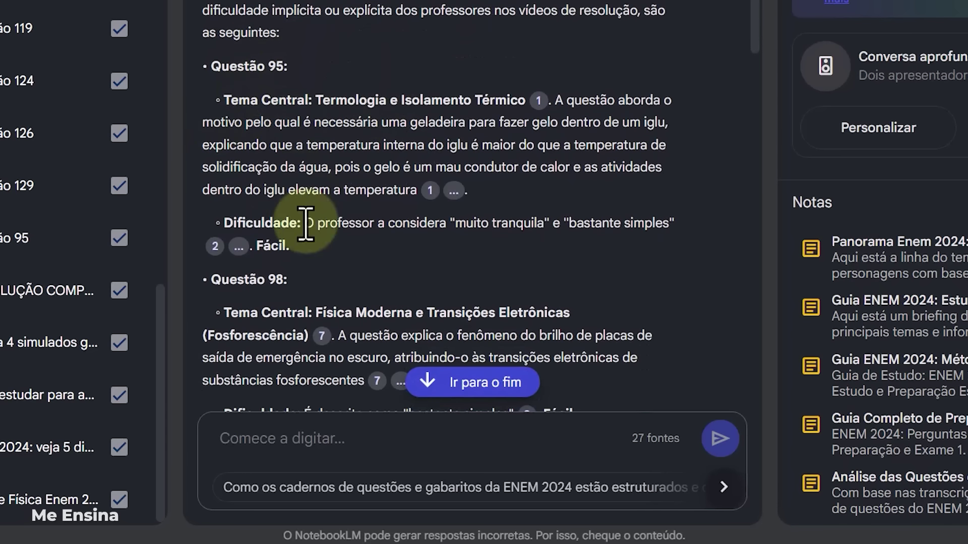
pyautogui.scroll(-5, 328, 274)
pyautogui.scroll(-3, 328, 197)
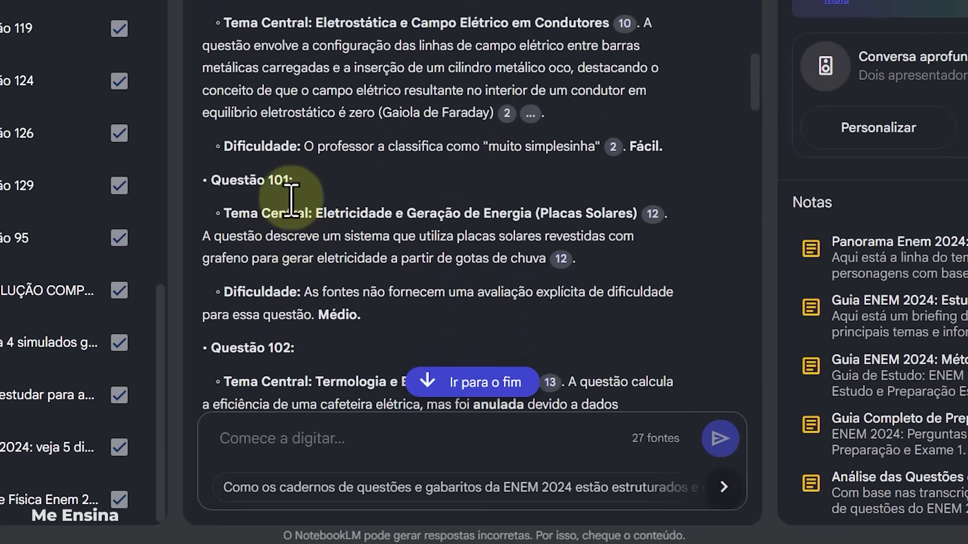
pyautogui.scroll(3, 356, 199)
pyautogui.scroll(2, 363, 194)
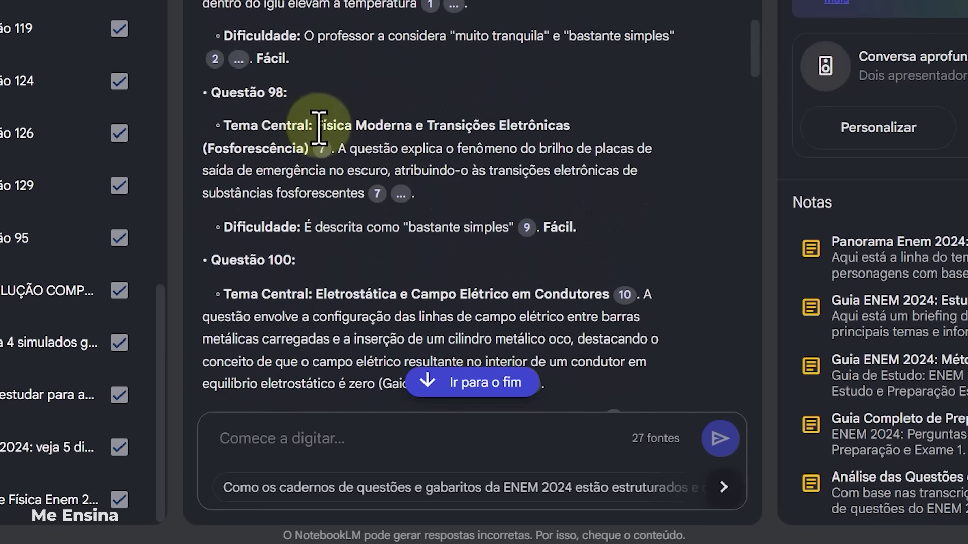
pyautogui.moveTo(316, 125); pyautogui.dragTo(570, 125)
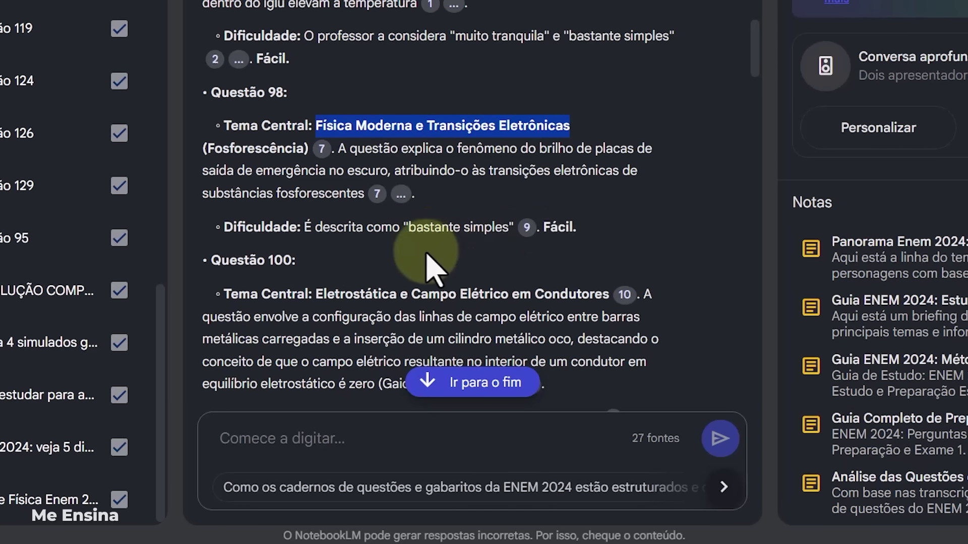
pyautogui.scroll(-4, 439, 257)
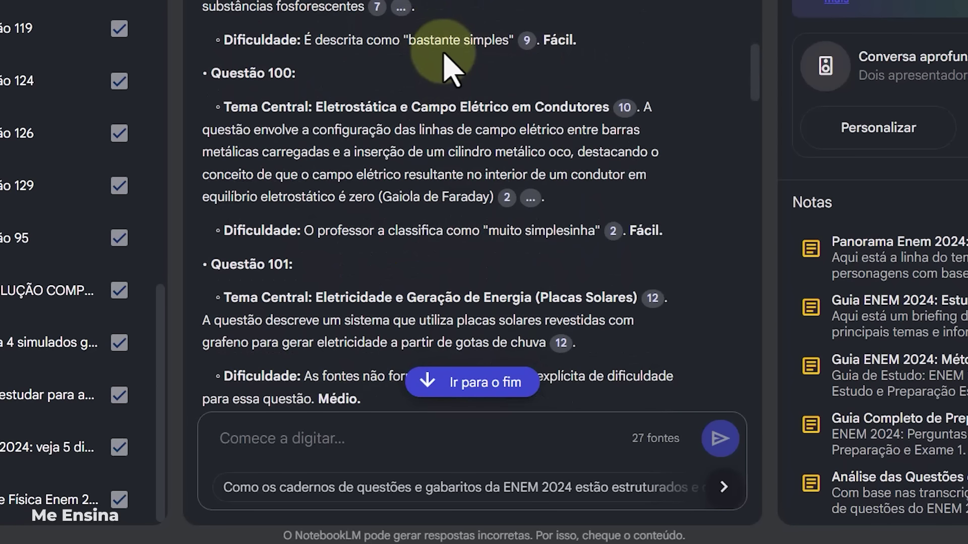
# - Go through the themes and difficulty ratings for questions 101 to 109, highlighting the difficulty entries of questions 102 and 103
pyautogui.moveTo(525, 41)
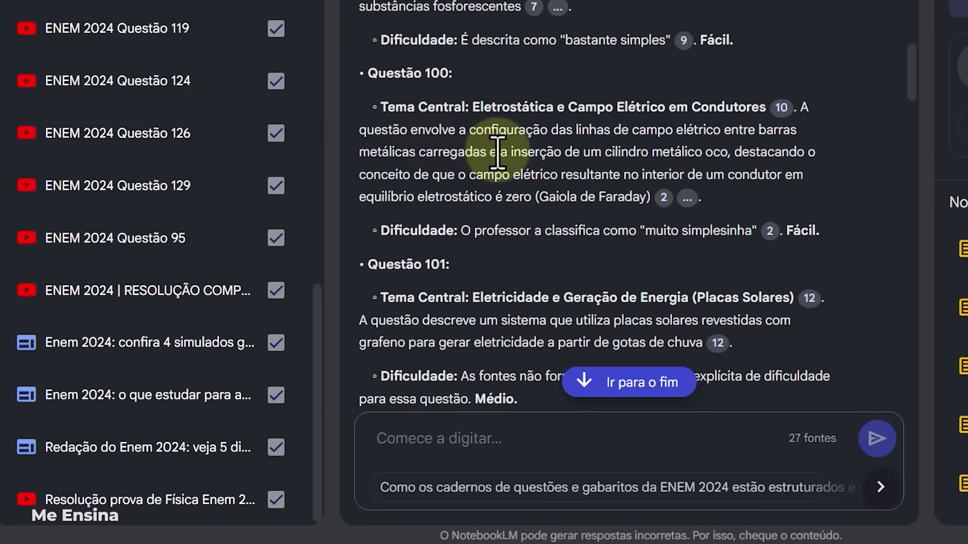
pyautogui.scroll(-3, 524, 157)
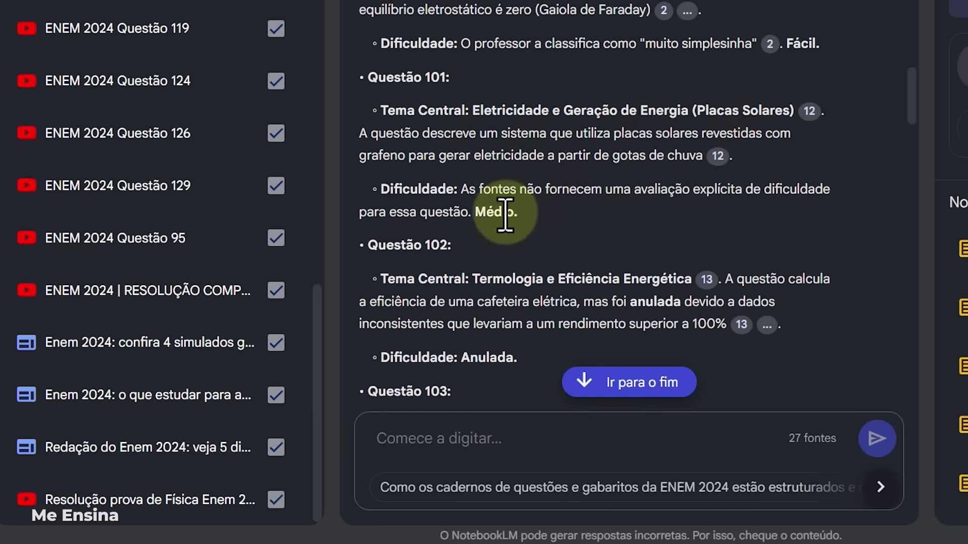
pyautogui.scroll(-2, 497, 207)
pyautogui.scroll(-3, 615, 264)
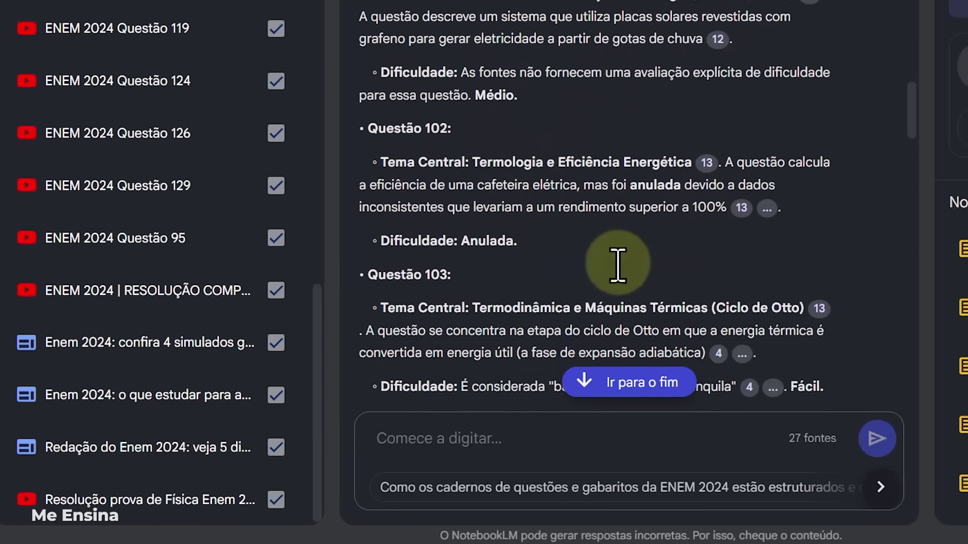
pyautogui.moveTo(464, 172); pyautogui.dragTo(514, 173)
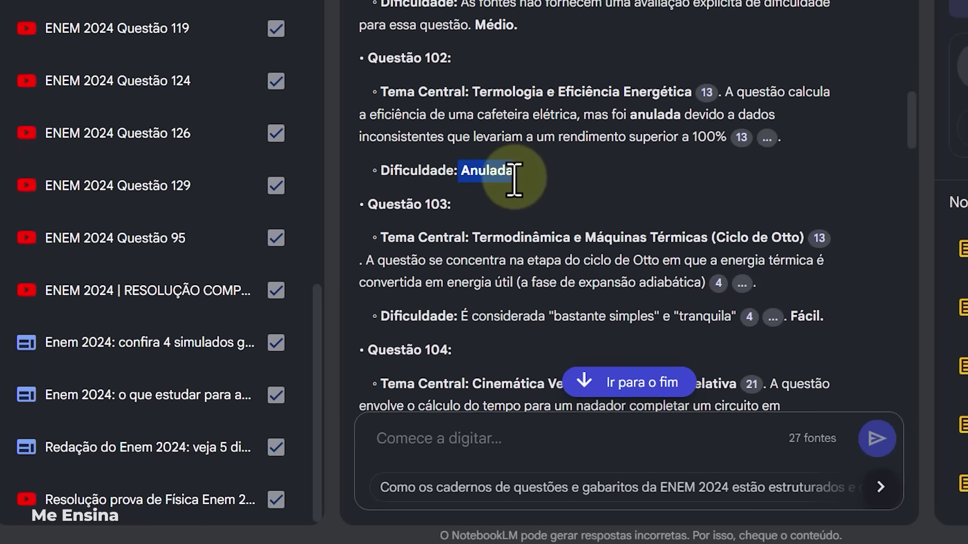
pyautogui.click(544, 184)
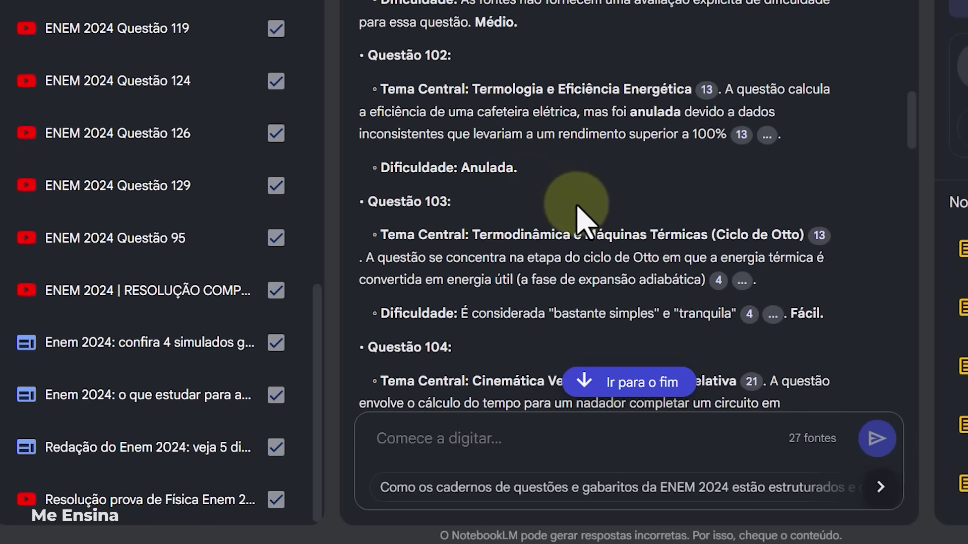
pyautogui.scroll(-2, 585, 217)
pyautogui.doubleClick(809, 225)
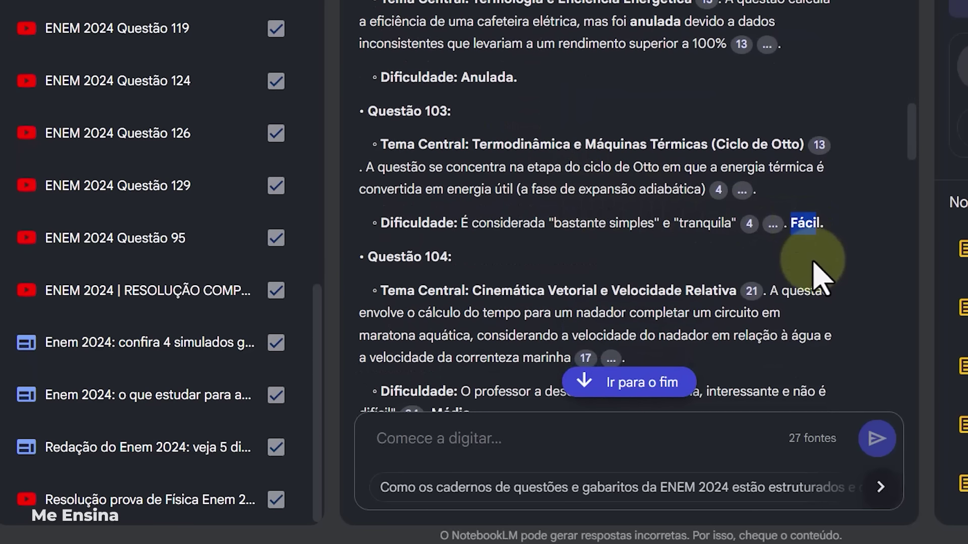
pyautogui.click(821, 255)
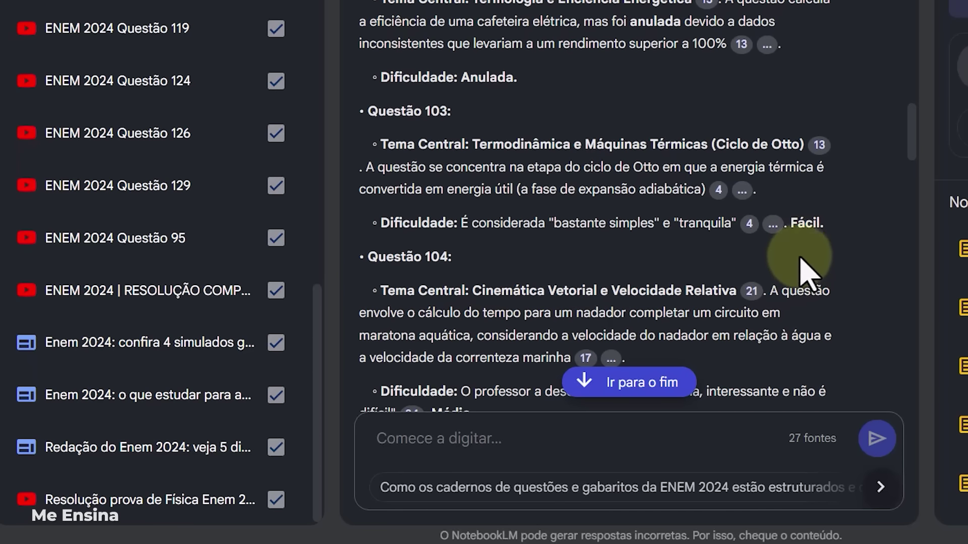
pyautogui.scroll(-5, 802, 263)
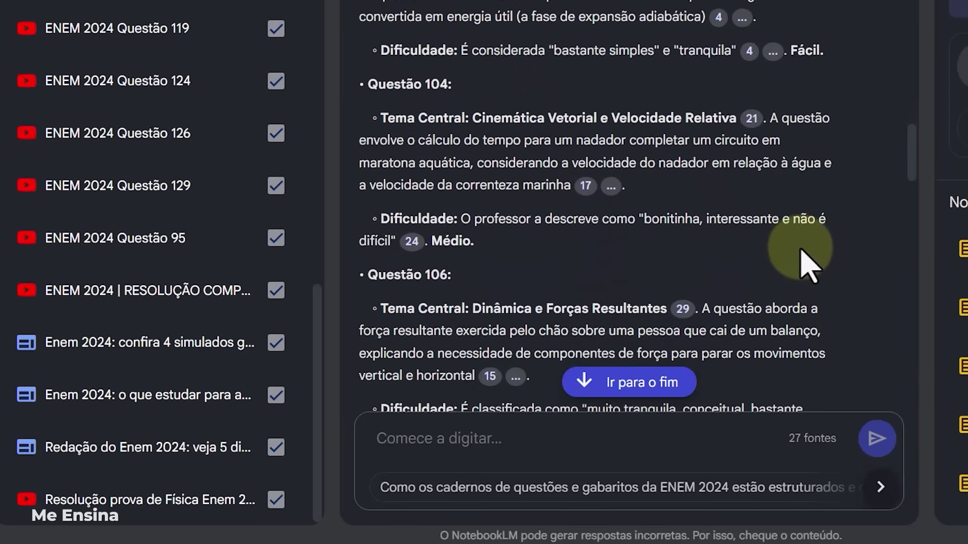
pyautogui.scroll(-3, 750, 199)
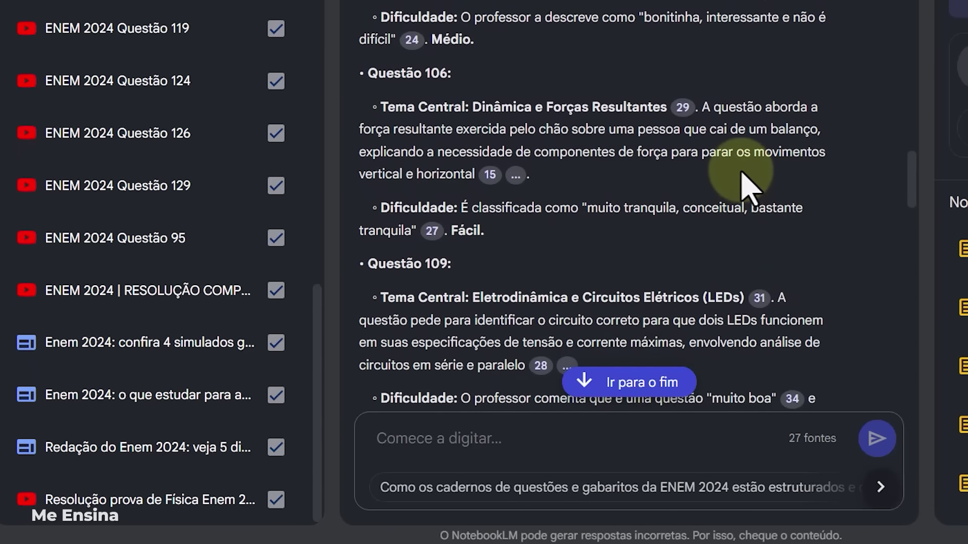
pyautogui.scroll(-3, 724, 177)
pyautogui.scroll(-2, 552, 174)
# - Open the source cited as 28 under question 109, look through its video transcript and source guide, and return to the source list
pyautogui.moveTo(541, 86)
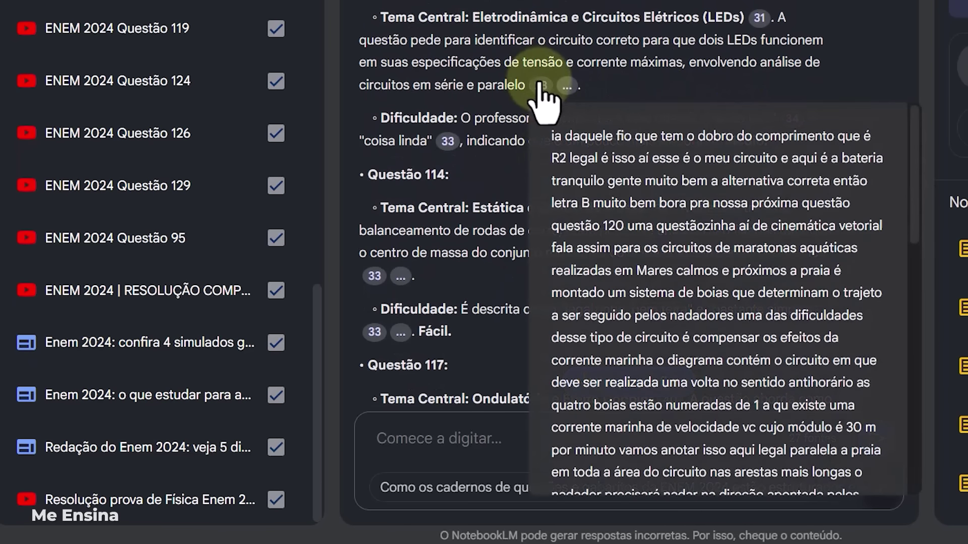
pyautogui.click(541, 86)
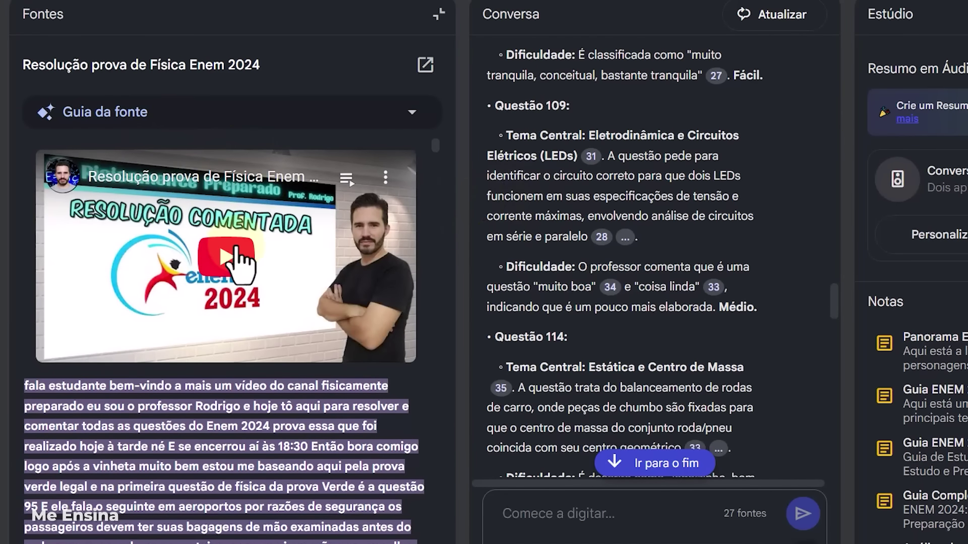
pyautogui.scroll(-10, 116, 398)
pyautogui.scroll(-20, 112, 394)
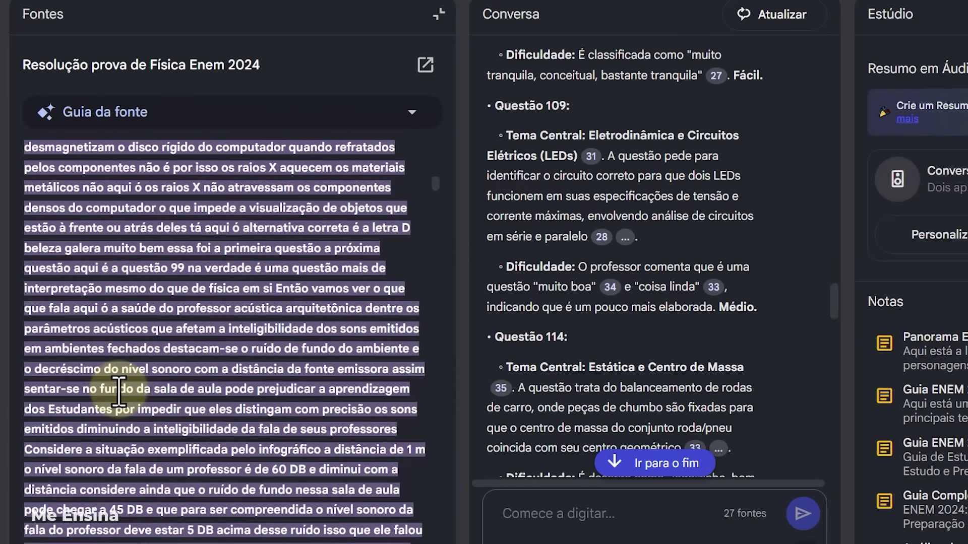
pyautogui.scroll(-20, 128, 386)
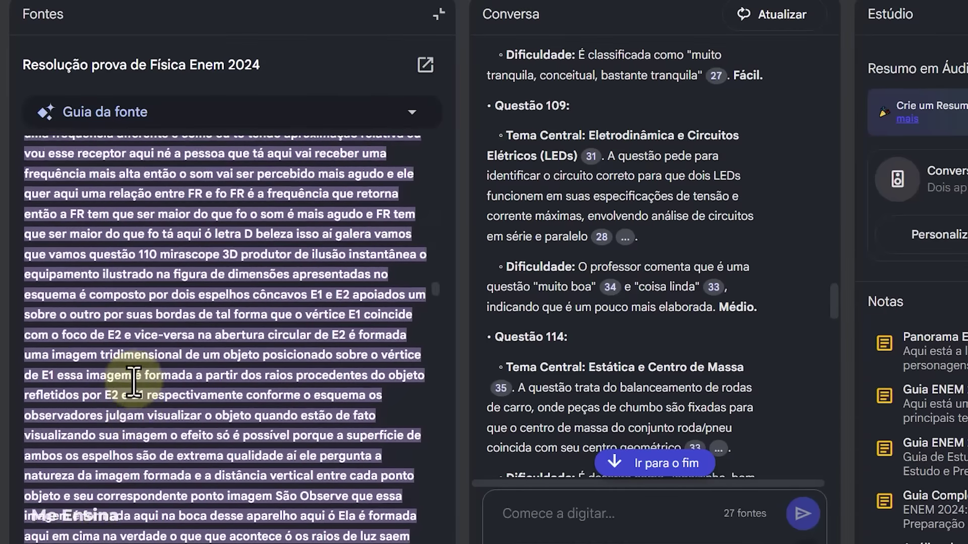
pyautogui.scroll(20, 143, 385)
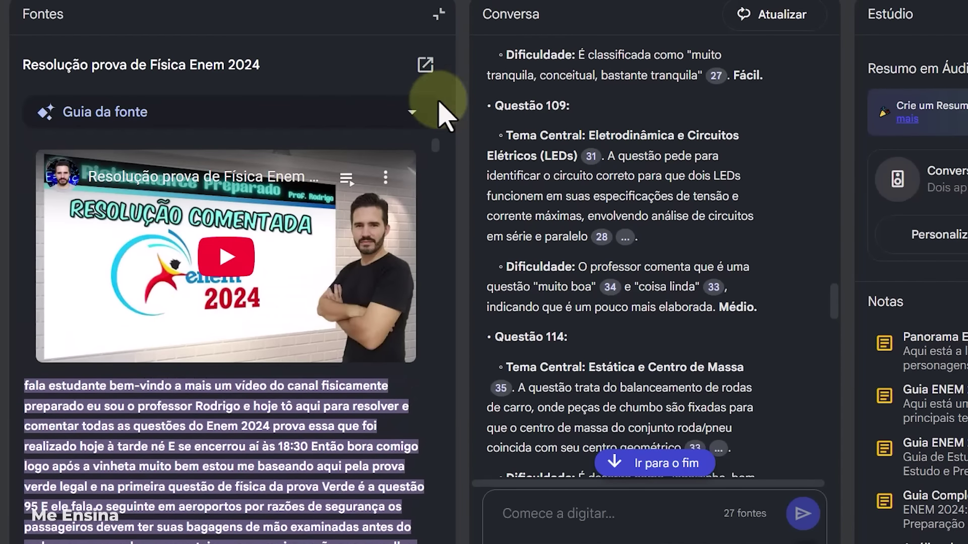
pyautogui.click(412, 112)
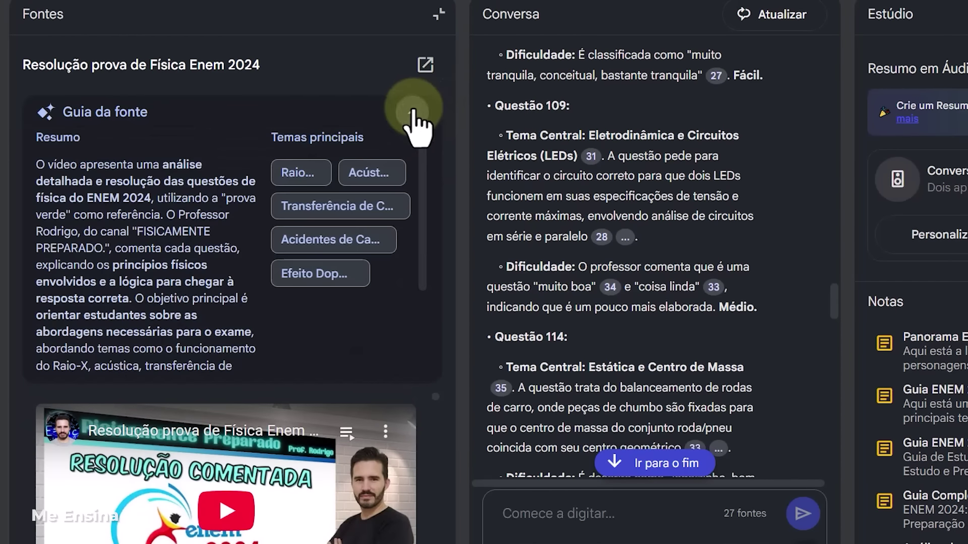
pyautogui.click(439, 14)
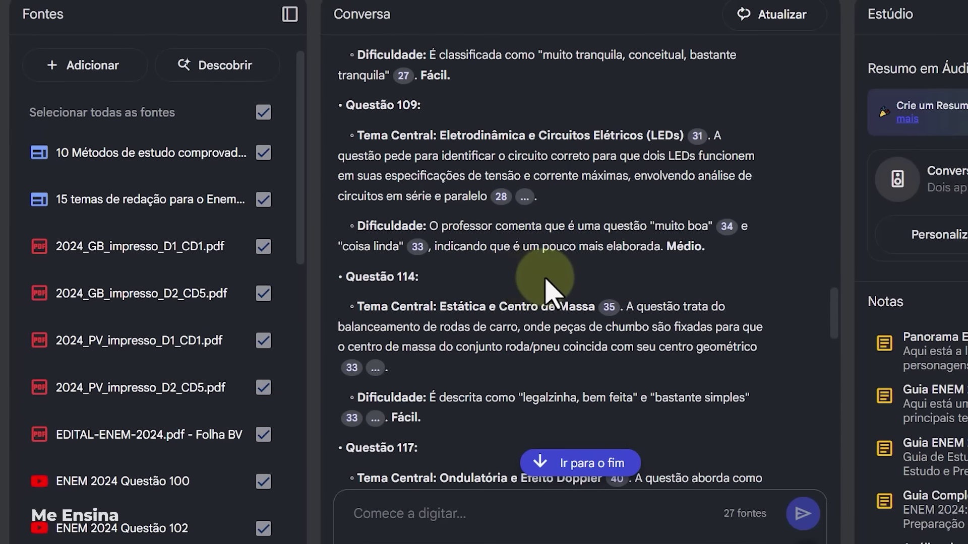
# - Ask in Portuguese for a detailed explanation of question 129, as if for a 12-year-old, enabling answers to similar questions, and read the reply
pyautogui.scroll(-20, 534, 287)
pyautogui.click(499, 510)
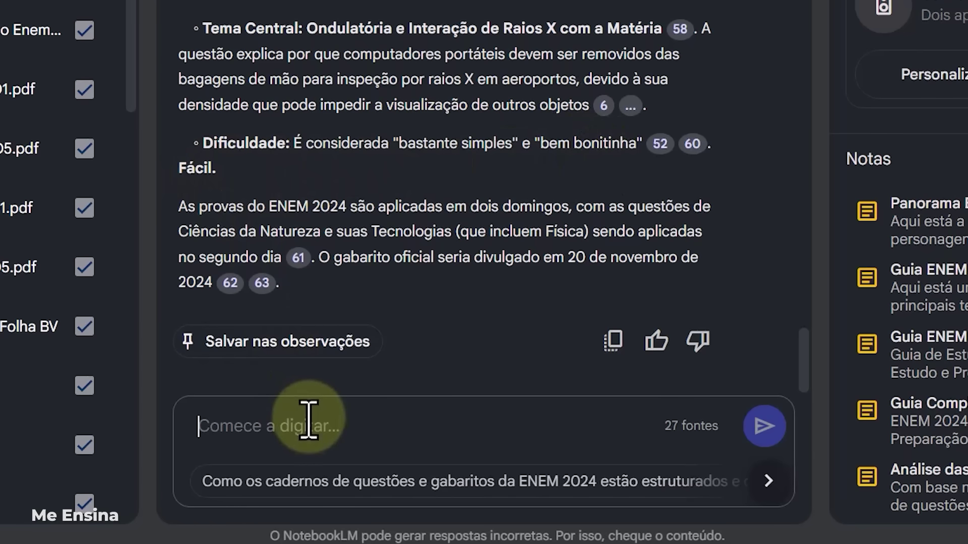
pyautogui.write('Não entendi a questão 129. Me explique detalhadamente, como se eu fosse um adolescente de 12 anos, de modo que eu entenda e consiga responder qualquer outra similar.')
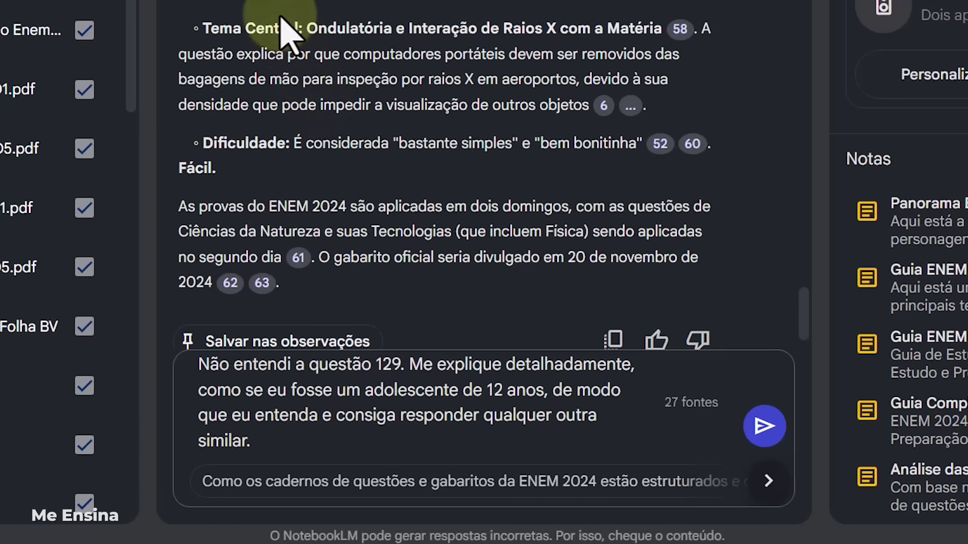
pyautogui.click(764, 425)
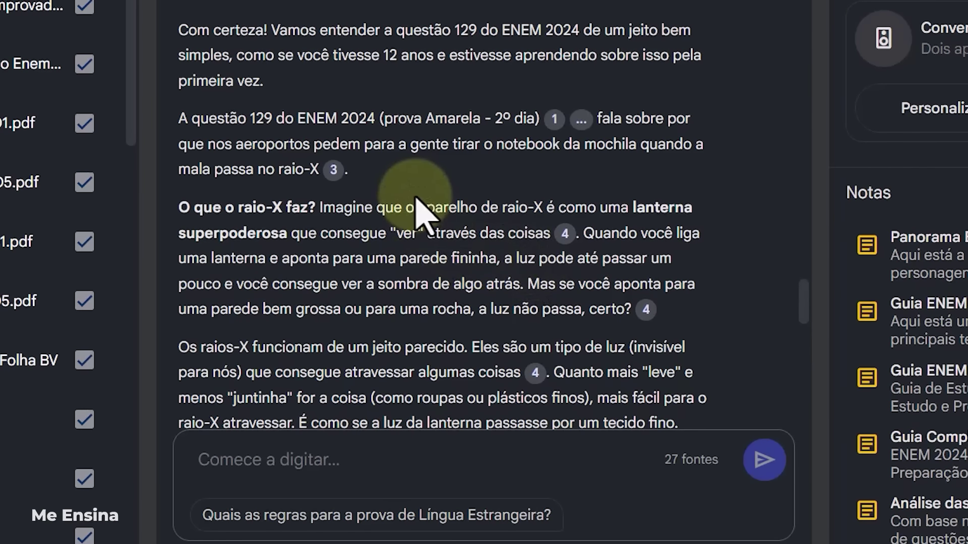
pyautogui.scroll(-13, 416, 207)
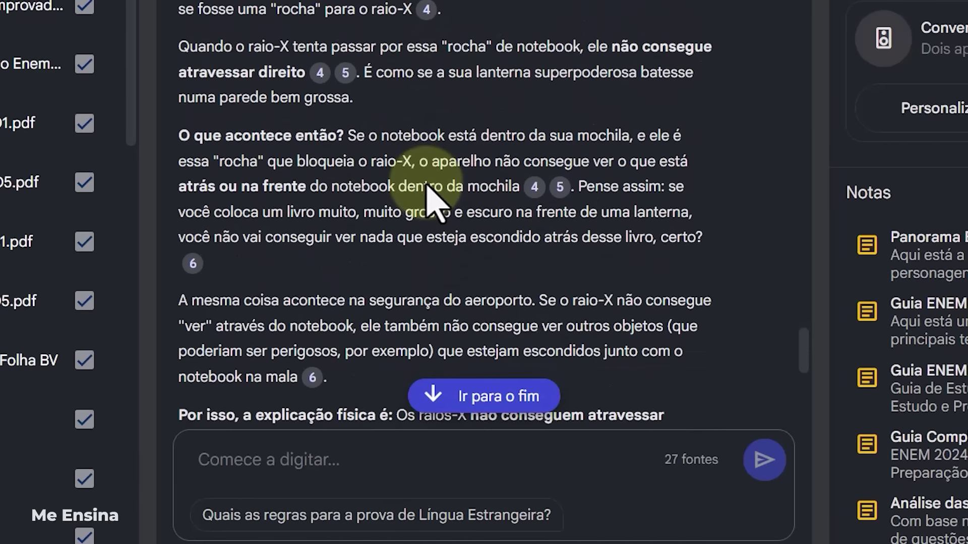
pyautogui.scroll(-6, 429, 201)
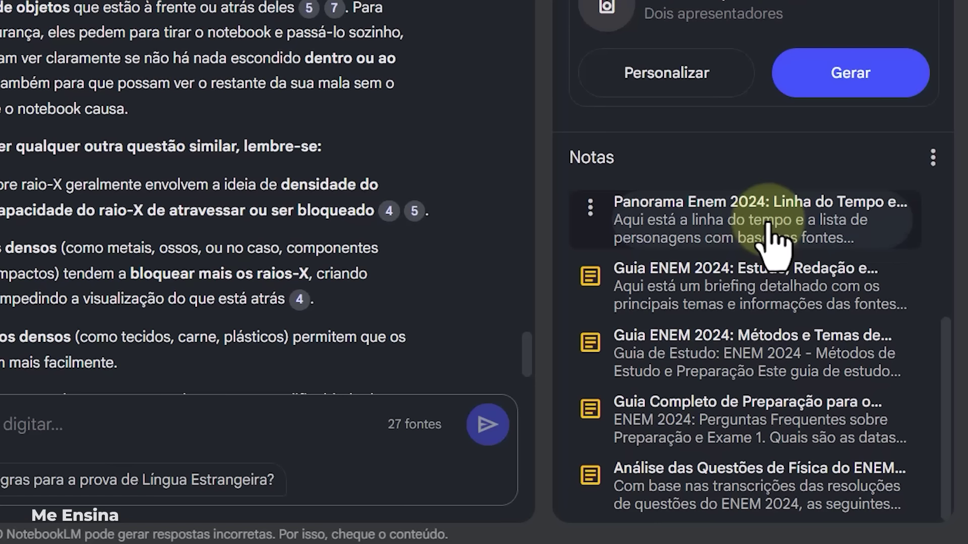
# - Open the note "Panorama Enem 2024: Linha do Tempo e Personagens" and read through its detailed timeline
pyautogui.click(772, 237)
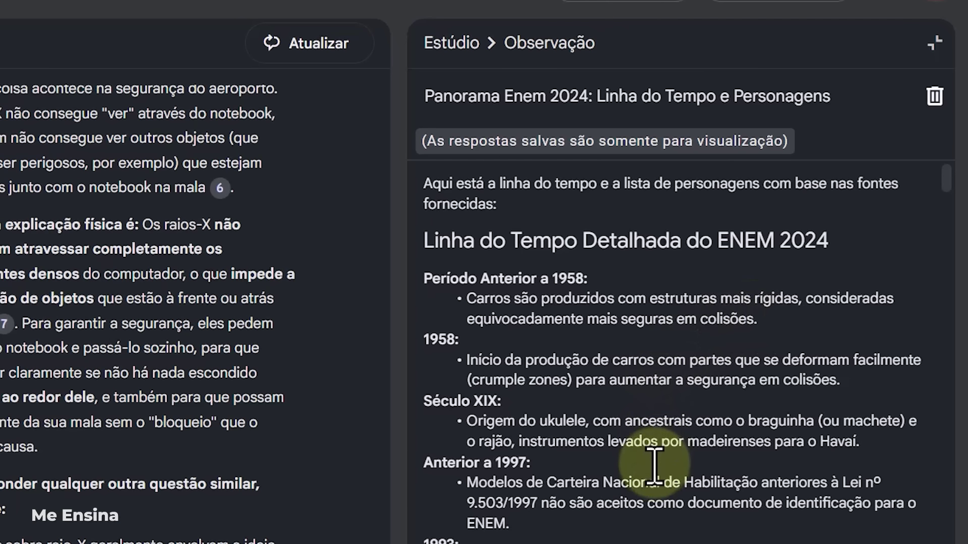
pyautogui.scroll(-2, 583, 502)
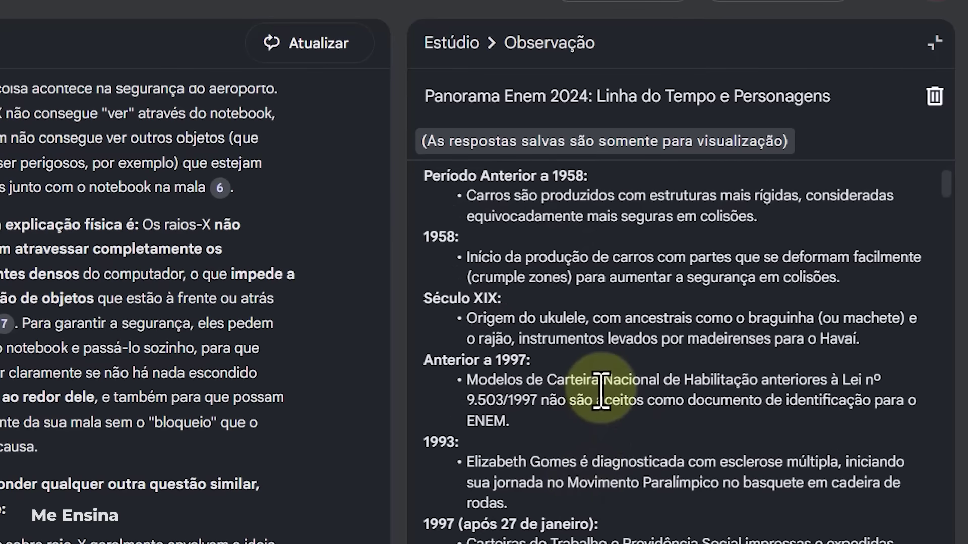
pyautogui.scroll(-8, 601, 391)
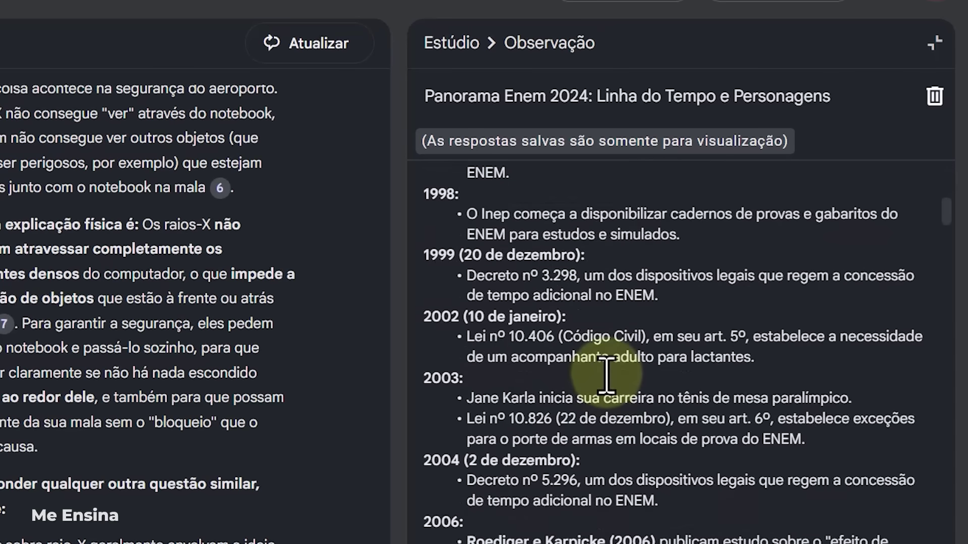
pyautogui.scroll(-10, 606, 375)
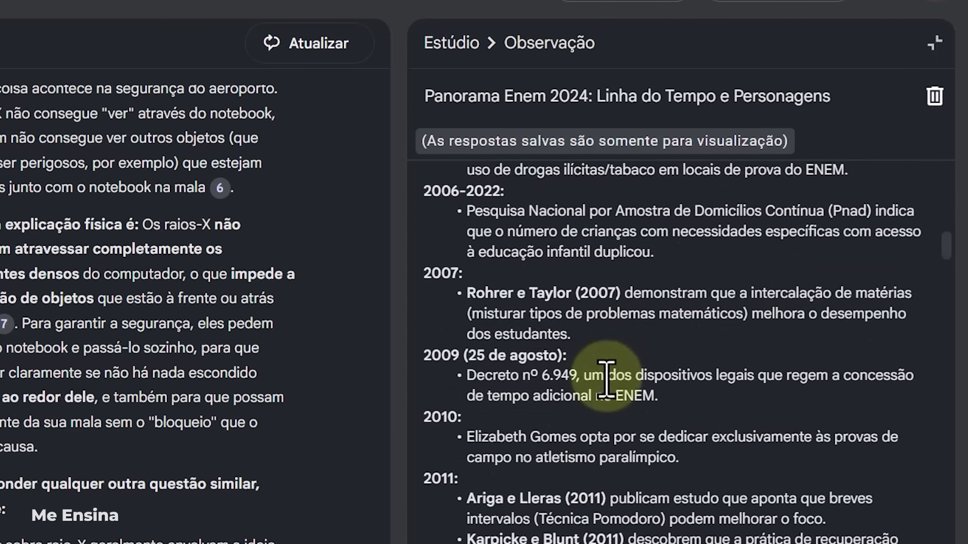
pyautogui.scroll(-4, 608, 378)
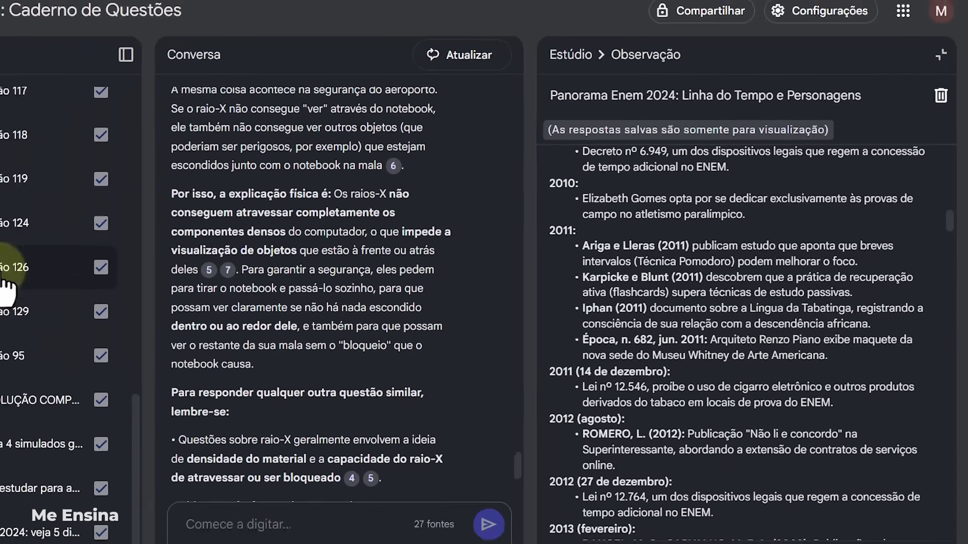
pyautogui.scroll(14, 141, 259)
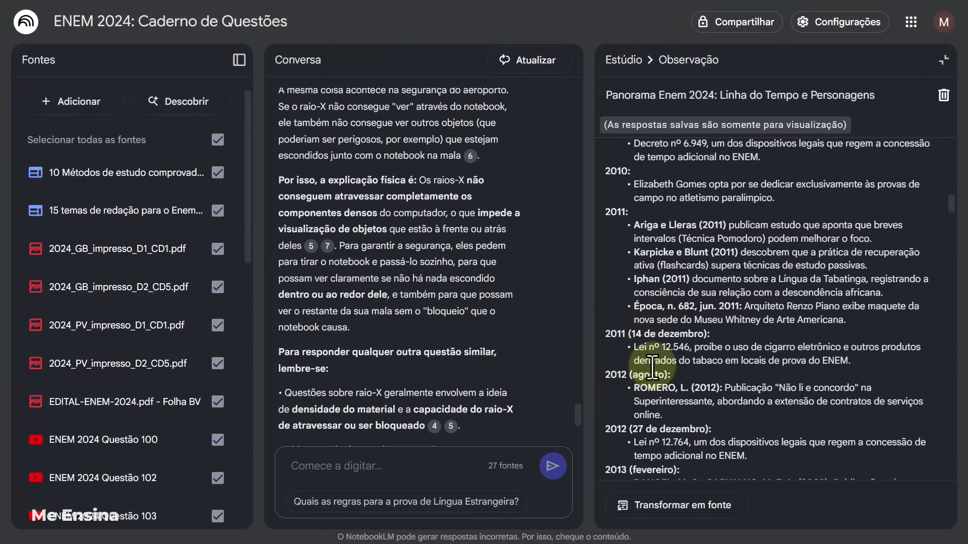
pyautogui.scroll(-4, 655, 366)
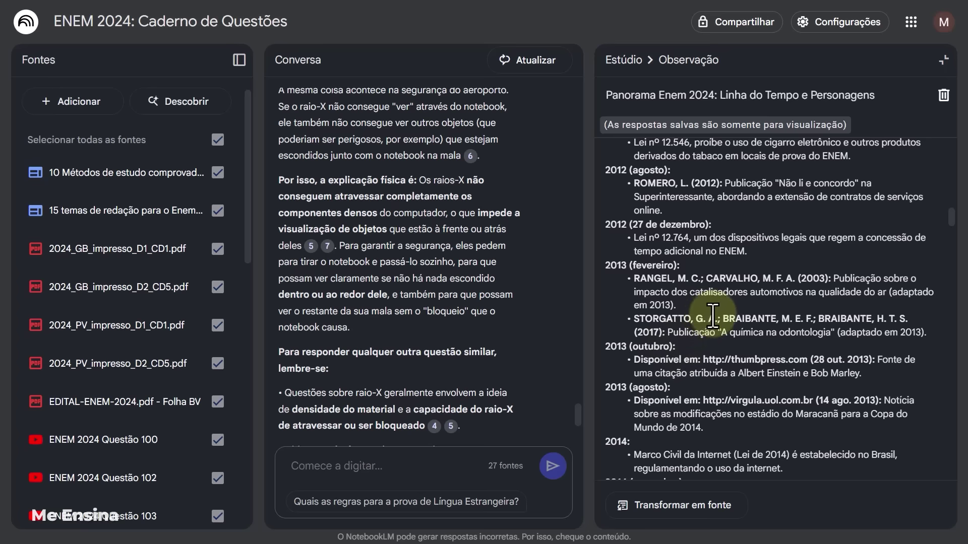
# - Go back to the beginning of the note "Panorama Enem 2024: Linha do Tempo e Personagens" and highlight the start of its title
pyautogui.scroll(10, 716, 310)
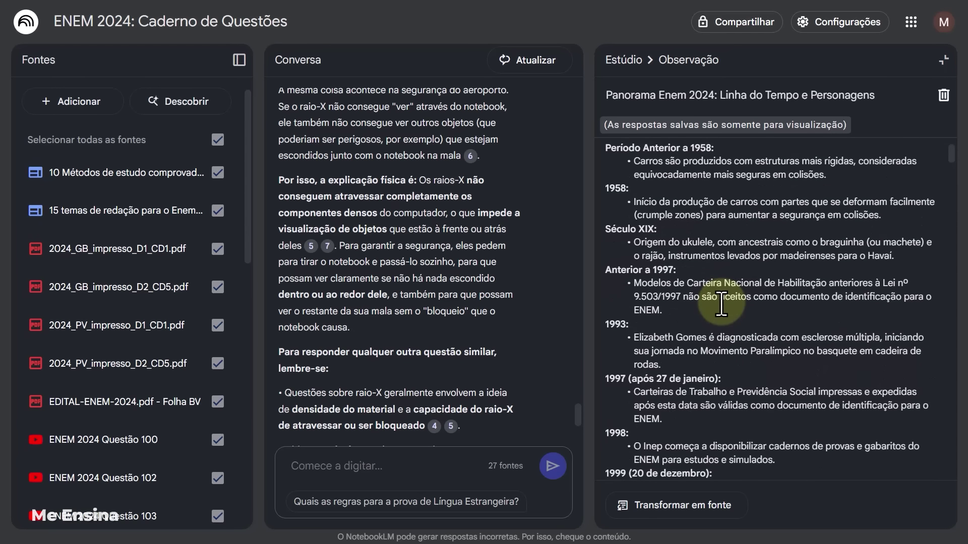
pyautogui.scroll(2, 721, 304)
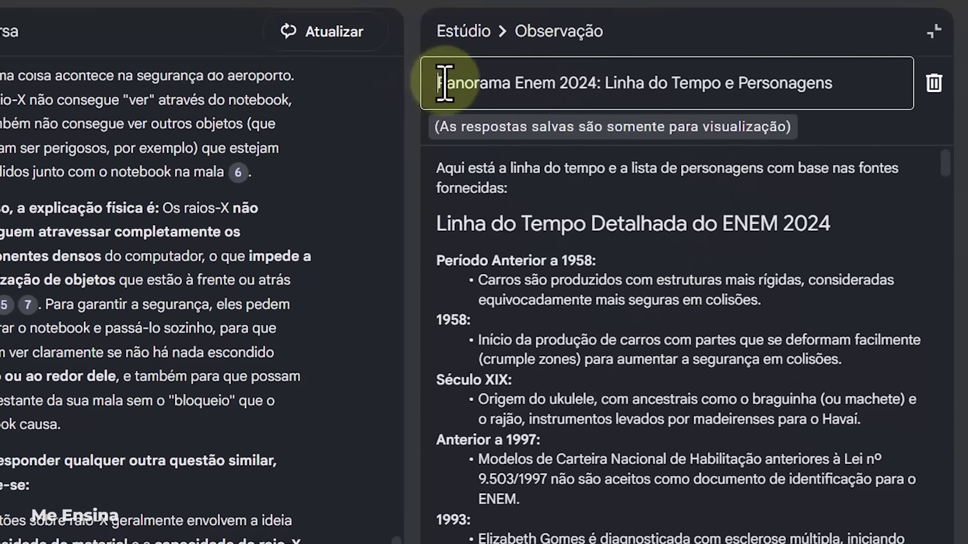
pyautogui.moveTo(610, 94); pyautogui.dragTo(636, 96)
pyautogui.moveTo(481, 83); pyautogui.dragTo(536, 90)
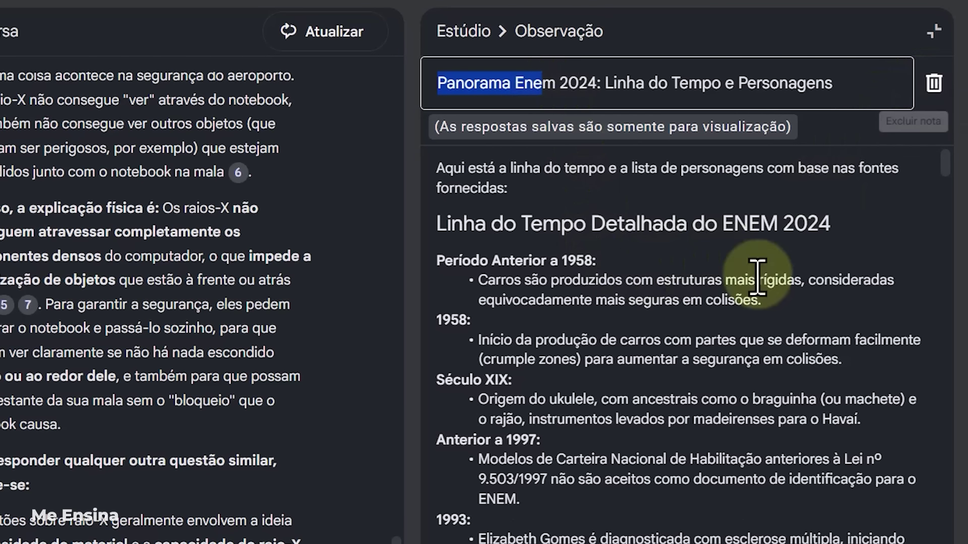
pyautogui.click(645, 331)
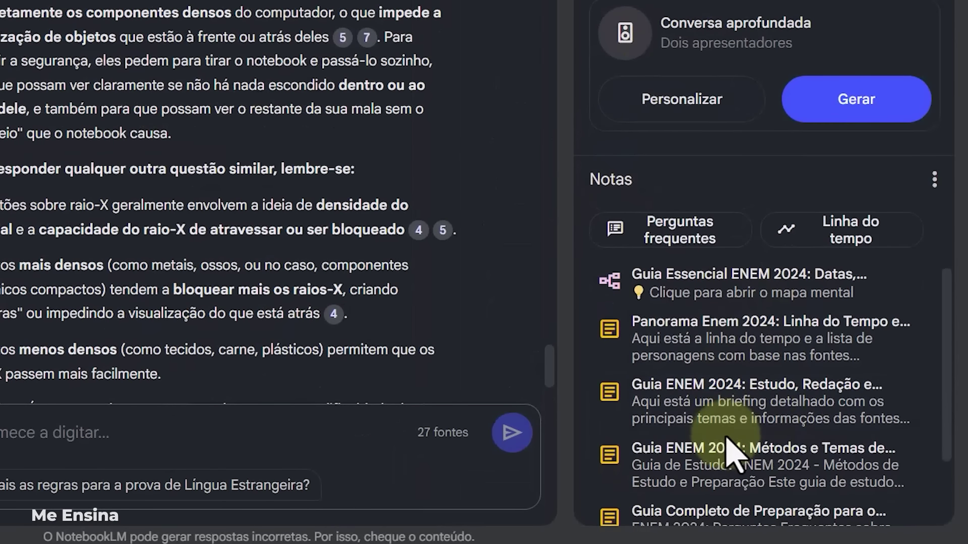
# - Open the note "Guia ENEM 2024: Estudo, Redação e Informações Essenciais" and read through its section on study methods
pyautogui.click(720, 422)
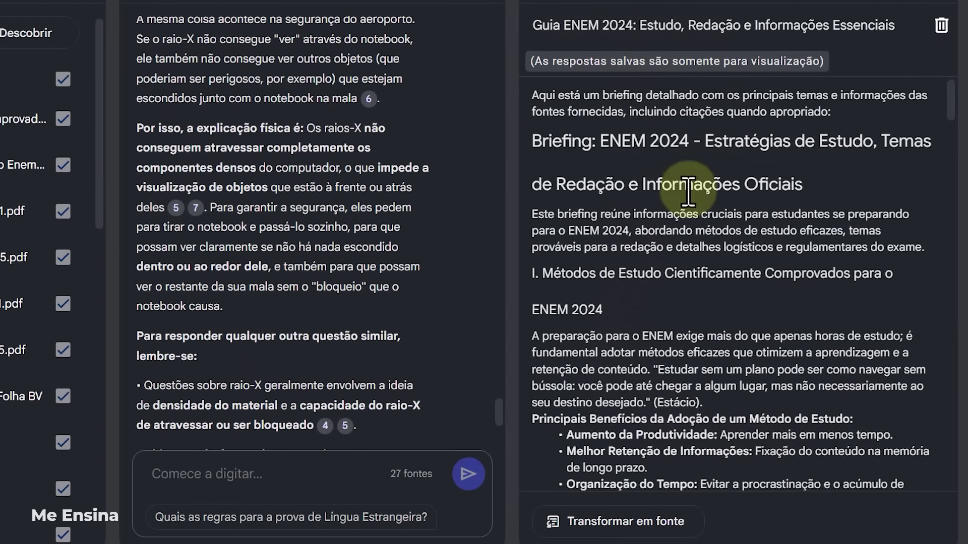
pyautogui.scroll(-5, 600, 317)
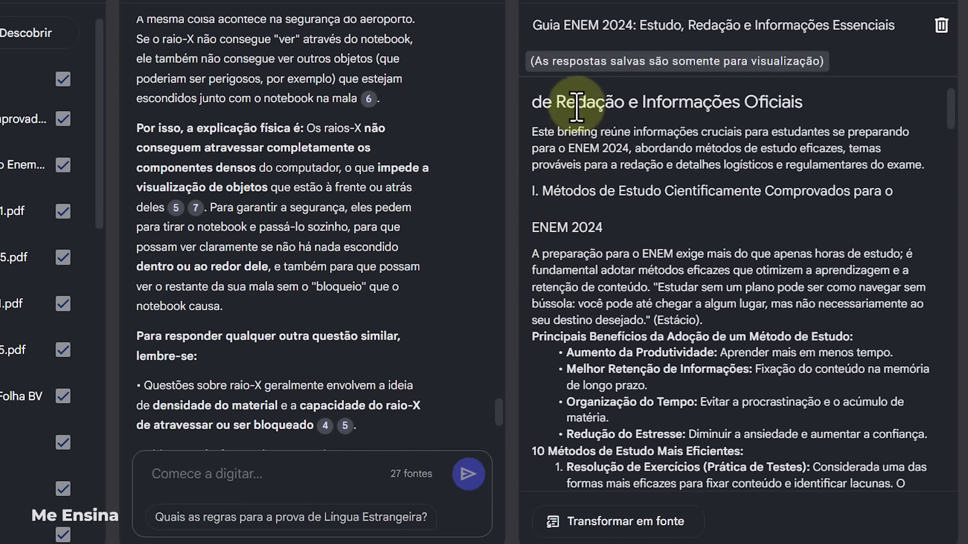
pyautogui.scroll(-1, 619, 207)
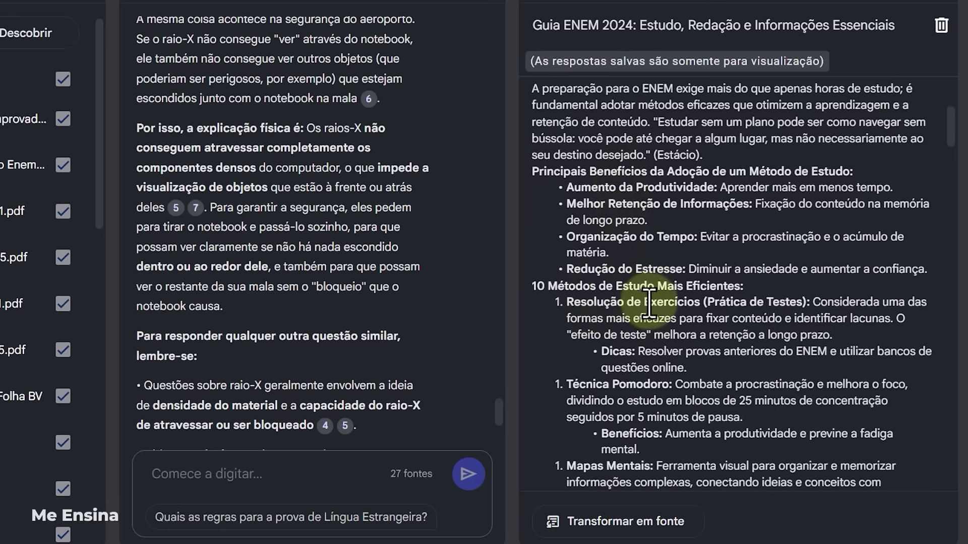
pyautogui.scroll(-7, 695, 303)
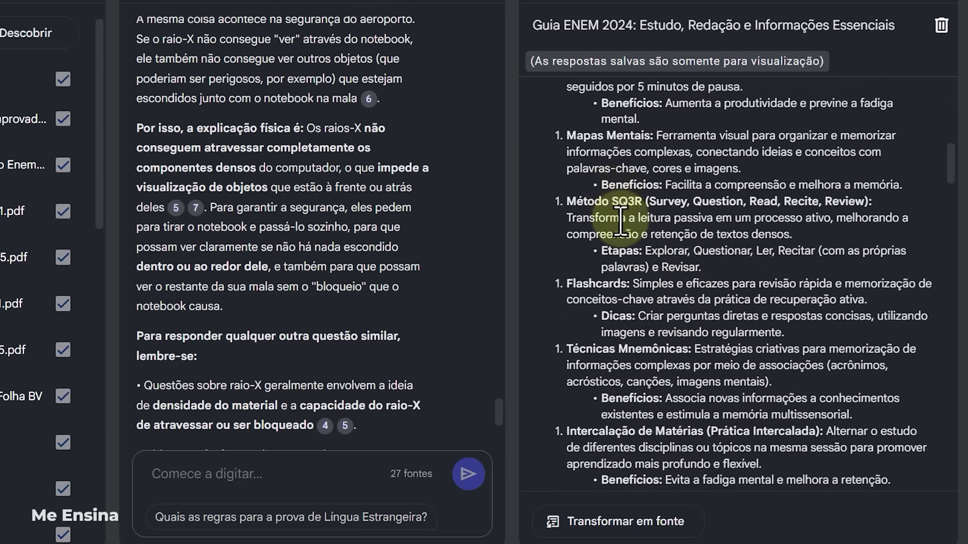
pyautogui.scroll(2, 633, 259)
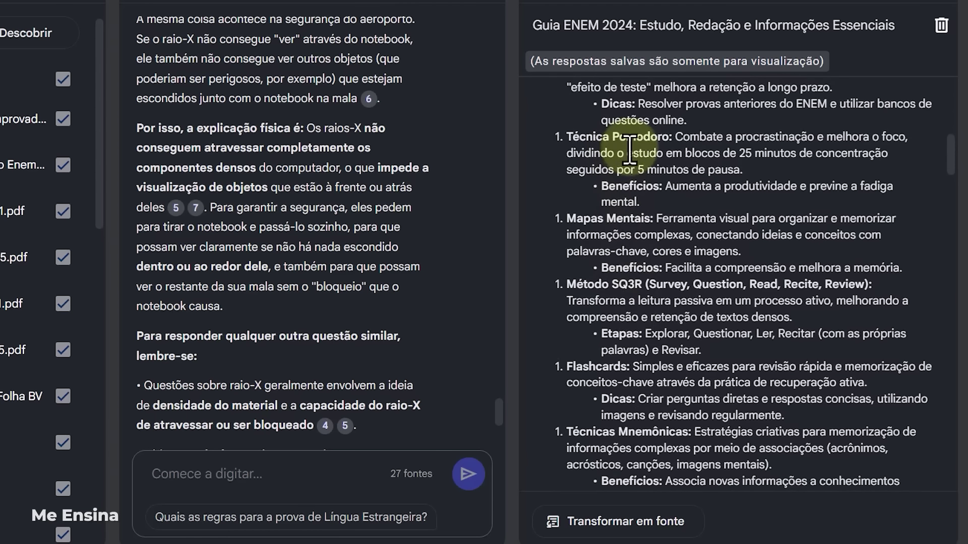
pyautogui.scroll(-7, 630, 159)
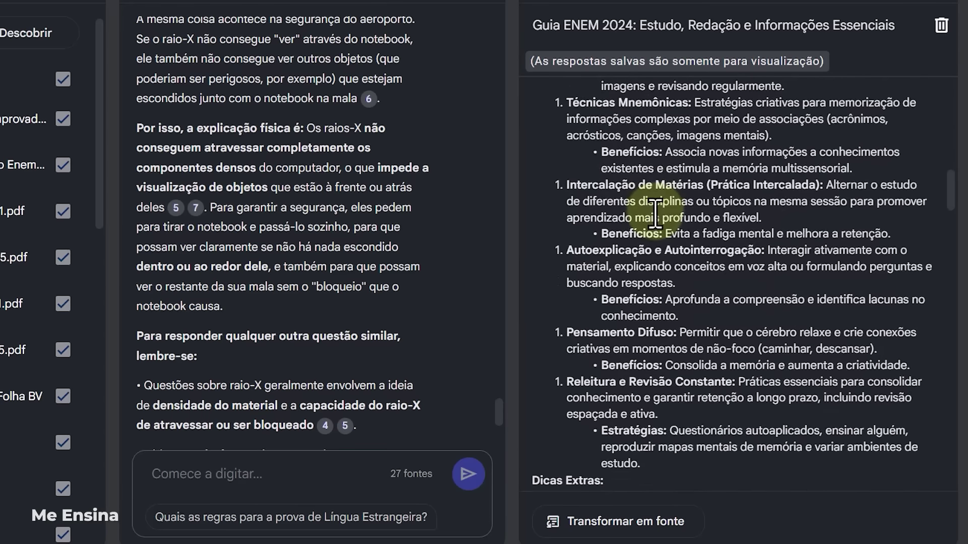
# - Read the briefing's section "II. Temas de Redação para o ENEM 2024" and the rest of the note, highlighting part of that heading
pyautogui.scroll(-8, 653, 217)
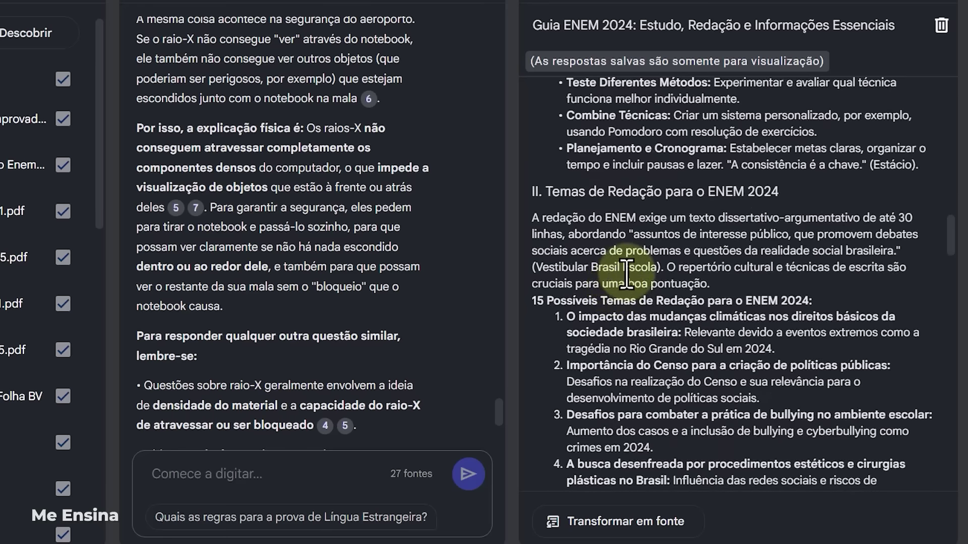
pyautogui.moveTo(560, 191); pyautogui.dragTo(631, 192)
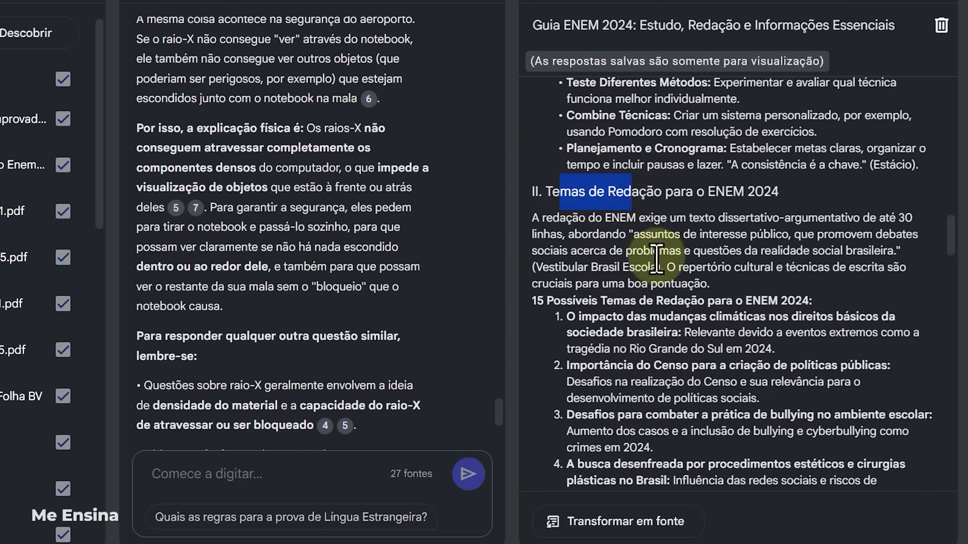
pyautogui.scroll(-10, 670, 310)
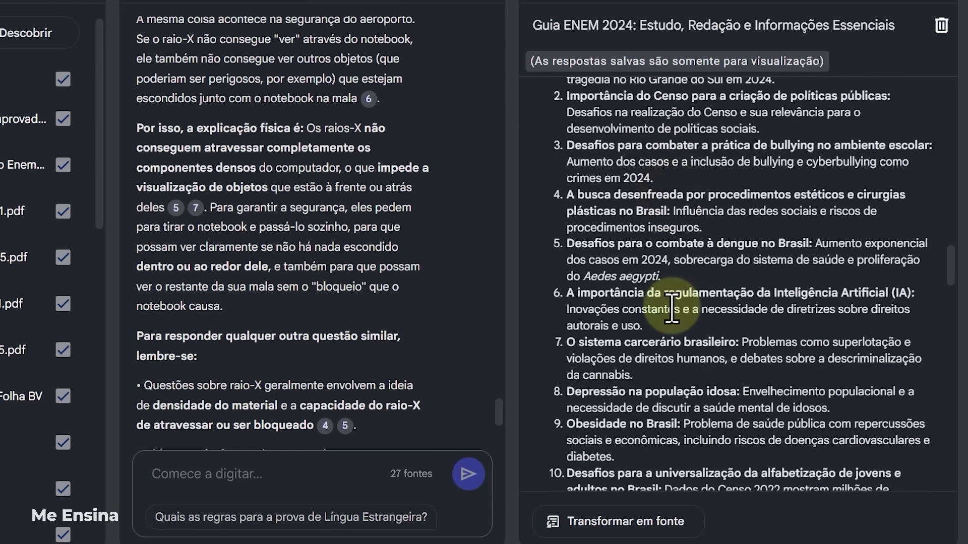
pyautogui.scroll(-15, 669, 310)
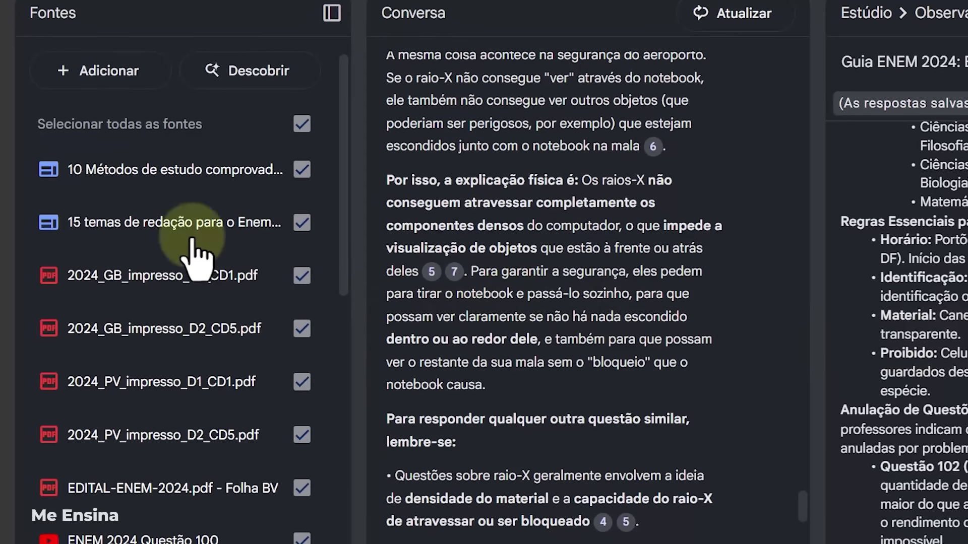
# - Exclude the source on 15 essay themes for the Enem from the selected sources and include it again
pyautogui.click(301, 224)
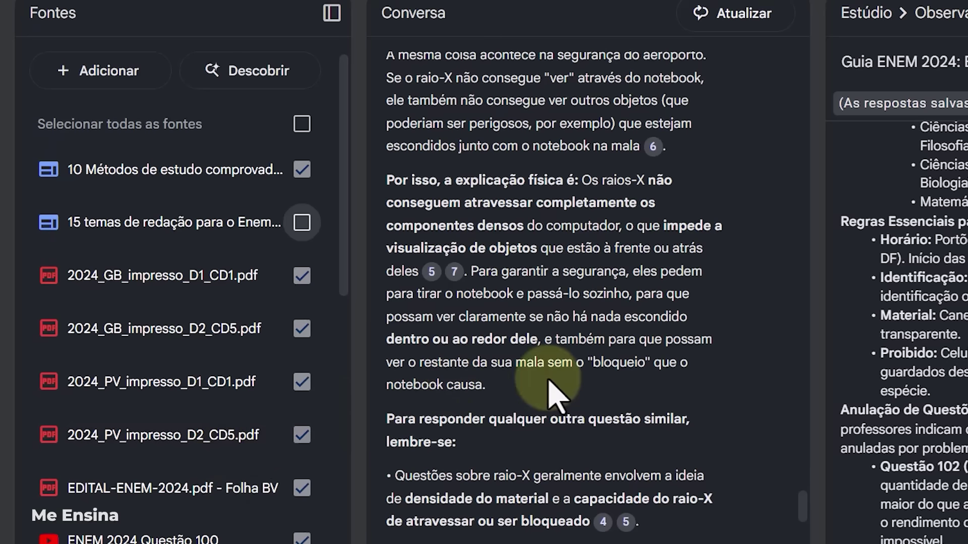
pyautogui.click(234, 173)
pyautogui.click(302, 222)
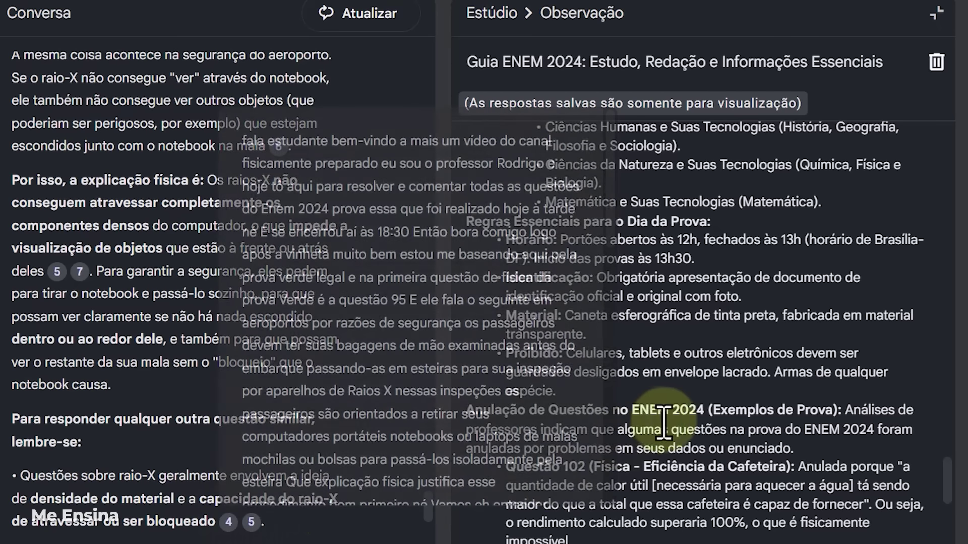
# - Switch to the note "Guia Completo de Preparação para o ENEM 2024", read its frequently asked questions, and close it
pyautogui.scroll(5, 663, 423)
pyautogui.click(936, 13)
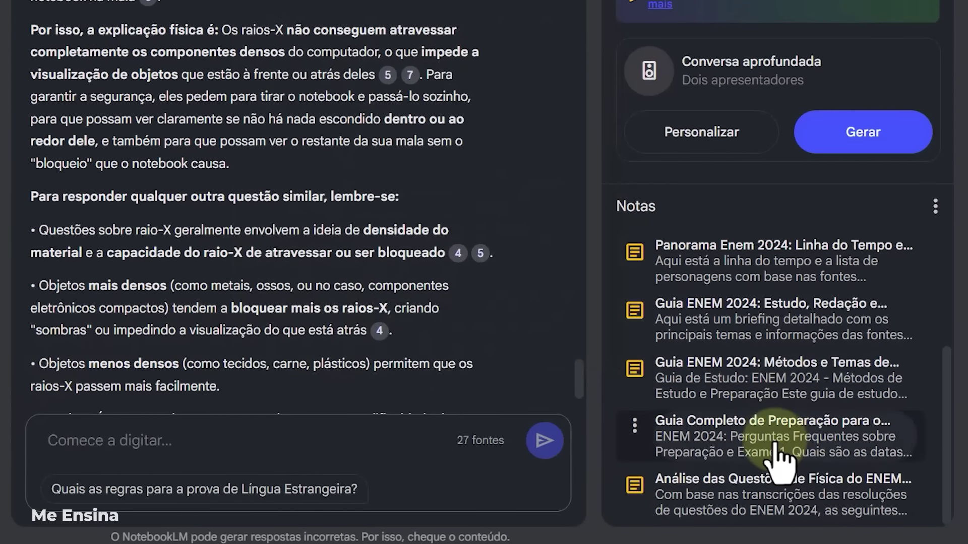
pyautogui.click(777, 454)
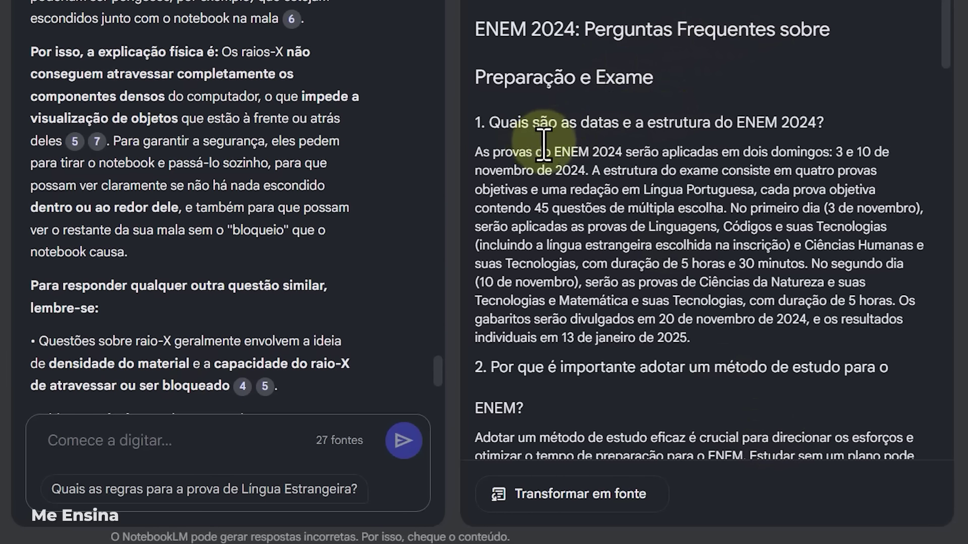
pyautogui.scroll(-3, 706, 131)
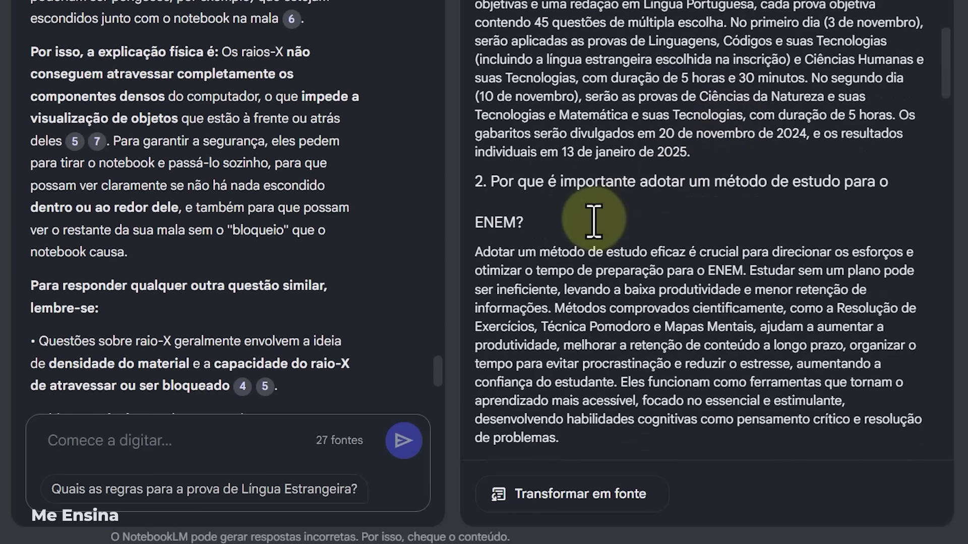
pyautogui.scroll(-6, 629, 218)
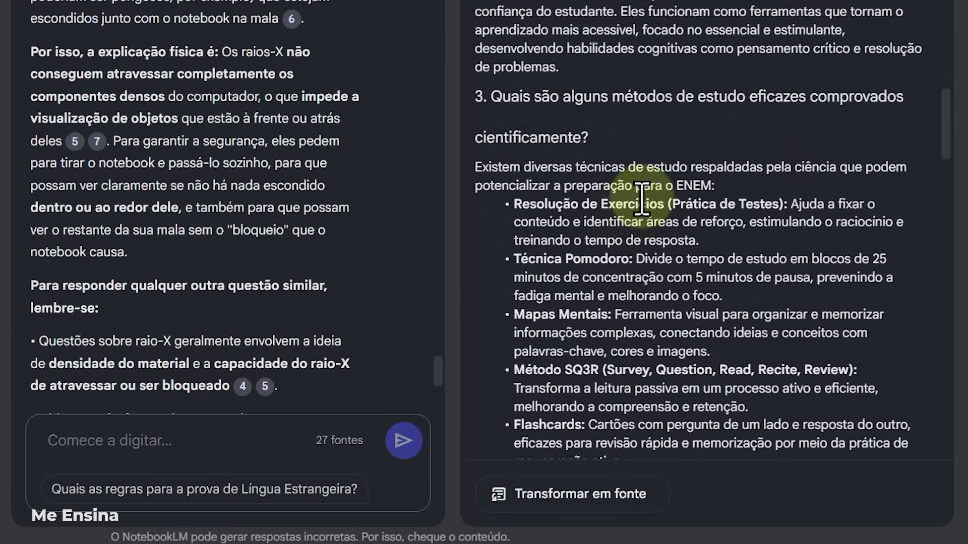
pyautogui.scroll(-10, 643, 199)
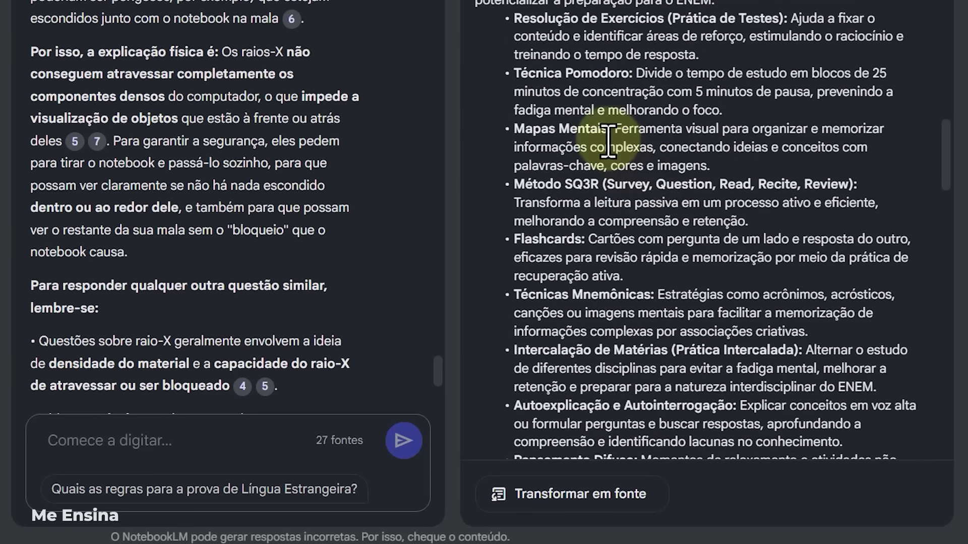
pyautogui.scroll(-3, 596, 232)
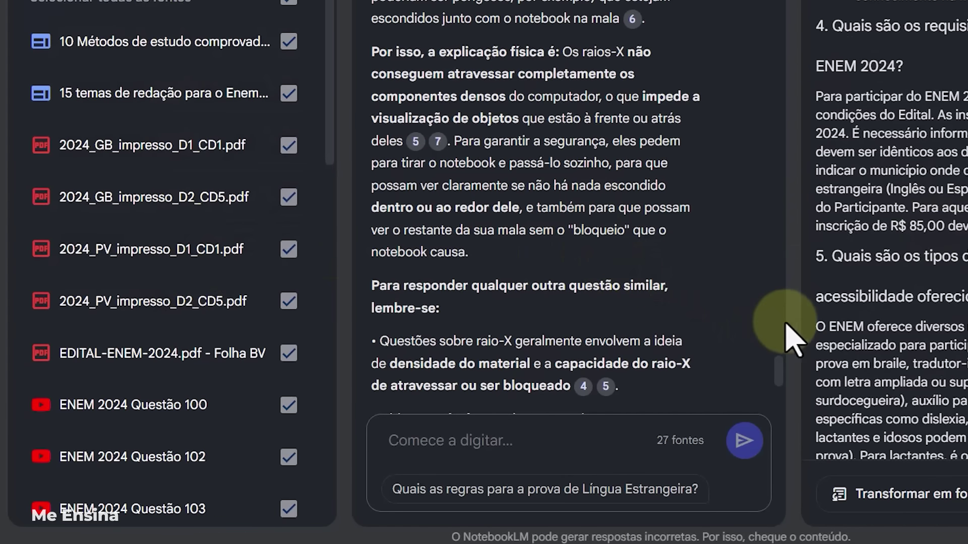
pyautogui.scroll(-3, 834, 335)
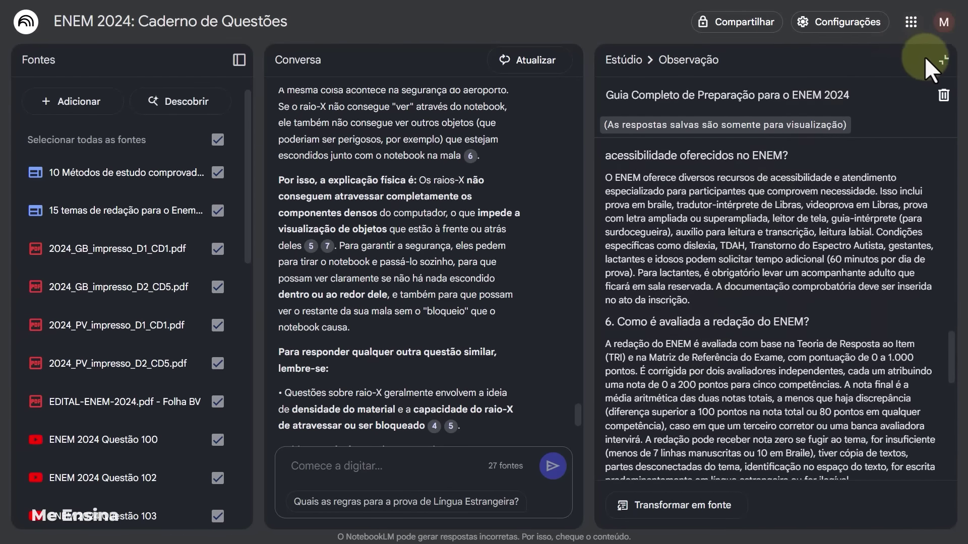
pyautogui.click(942, 61)
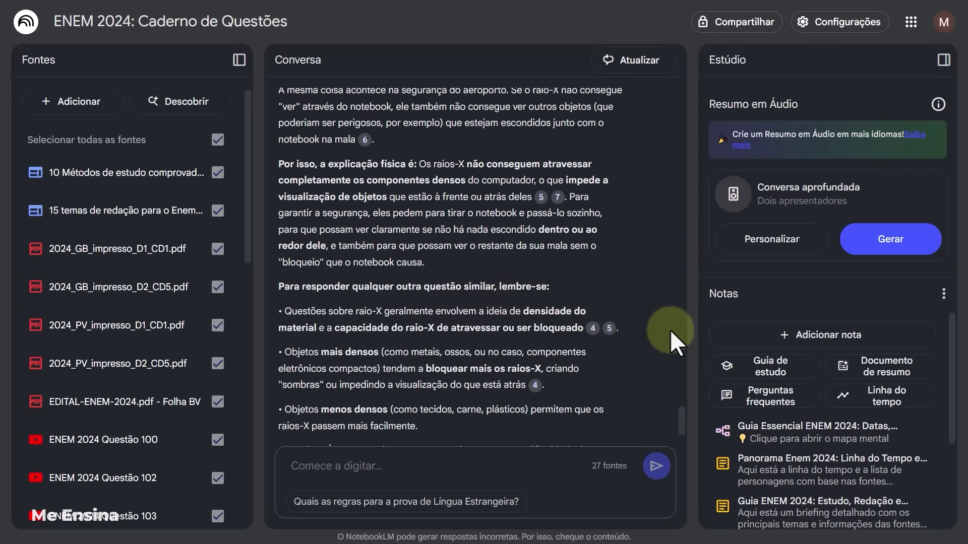
# - Open the note "Análise das Questões de Física do ENEM 2024" and review the difficulty level and subject of each question
pyautogui.scroll(-3, 852, 453)
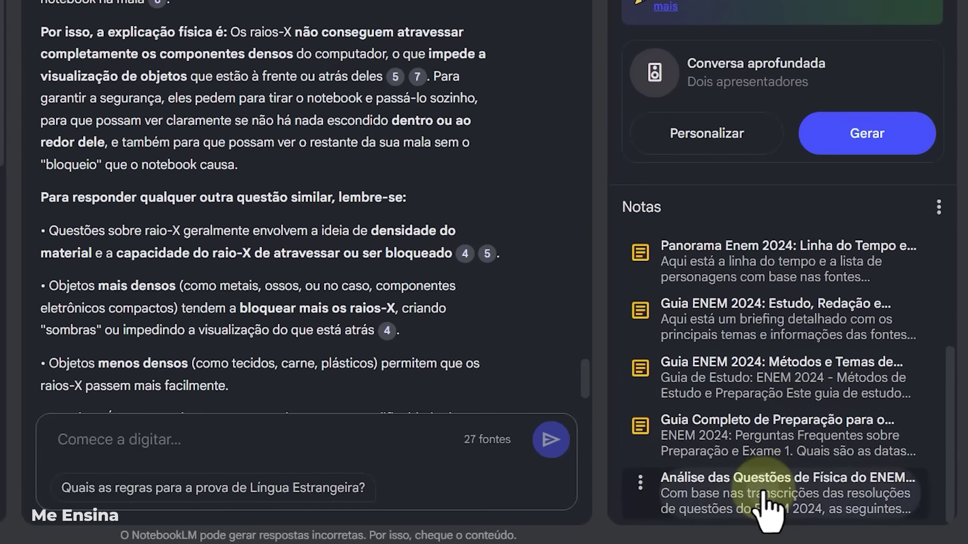
pyautogui.click(826, 501)
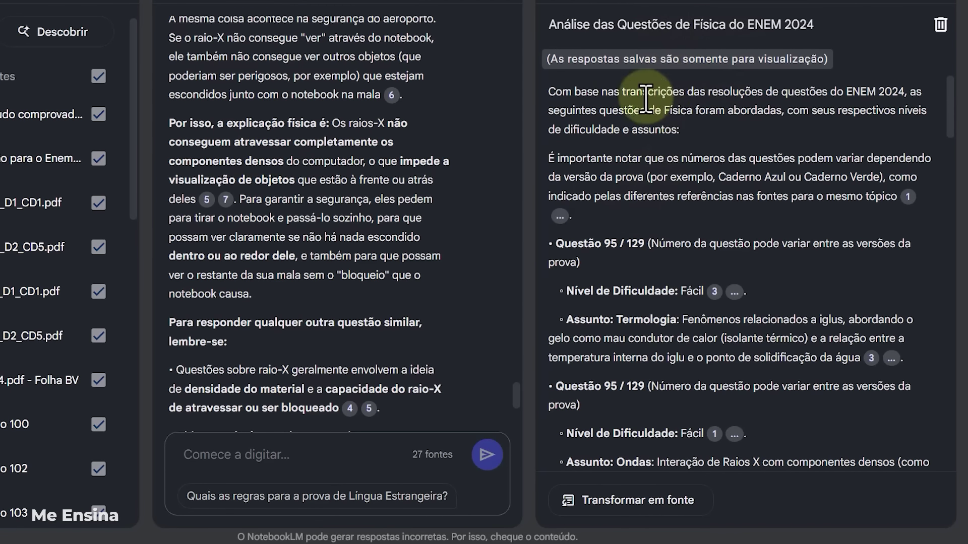
pyautogui.scroll(-3, 613, 224)
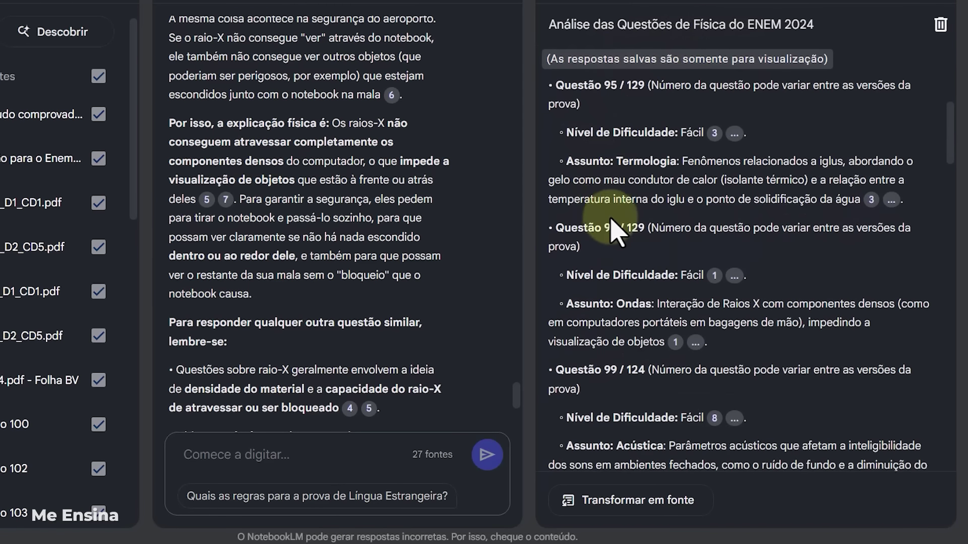
pyautogui.scroll(3, 625, 220)
pyautogui.scroll(-2, 625, 252)
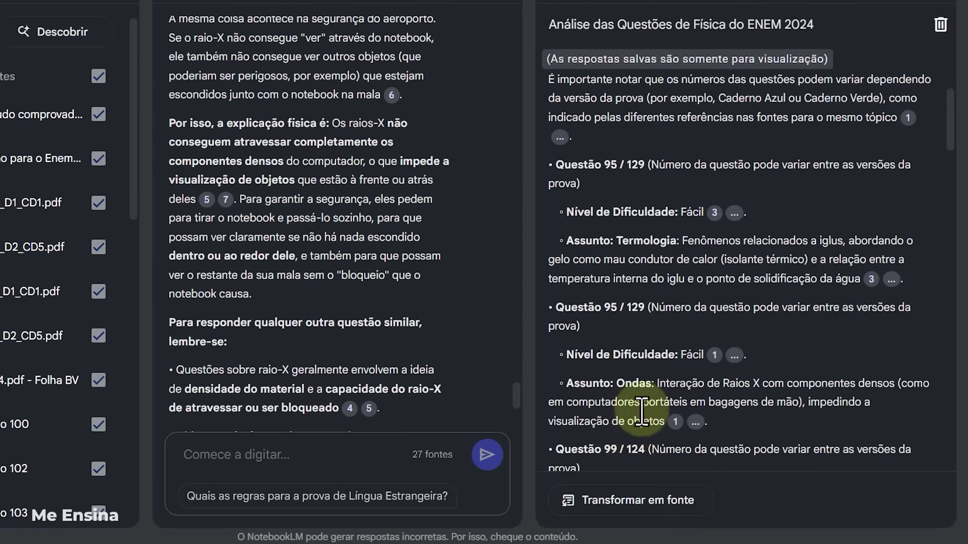
pyautogui.scroll(-10, 703, 322)
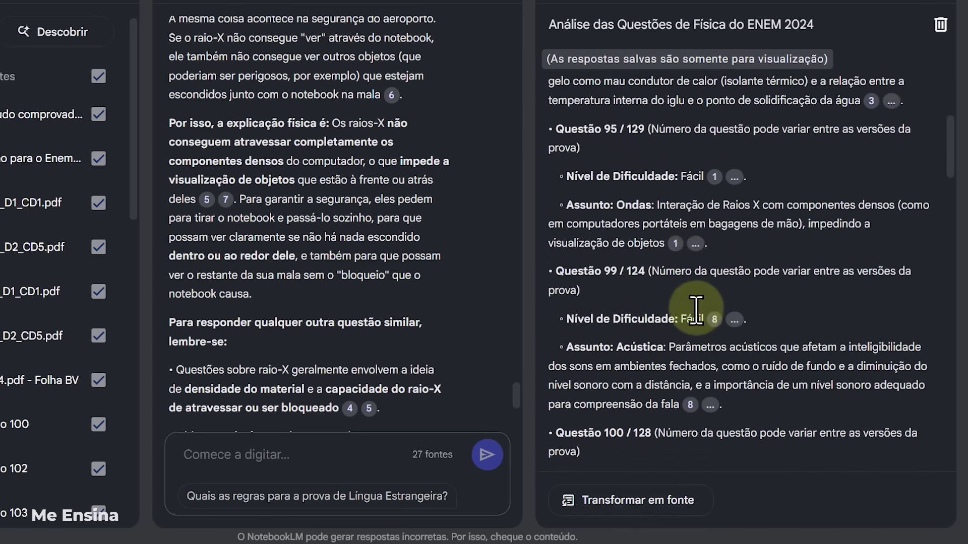
pyautogui.scroll(-12, 703, 323)
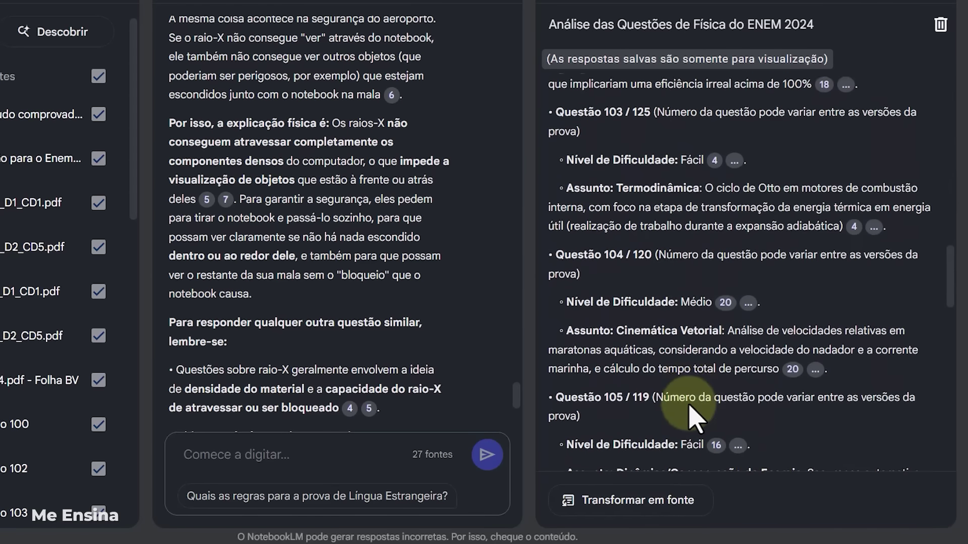
pyautogui.scroll(-3, 697, 398)
pyautogui.scroll(15, 691, 388)
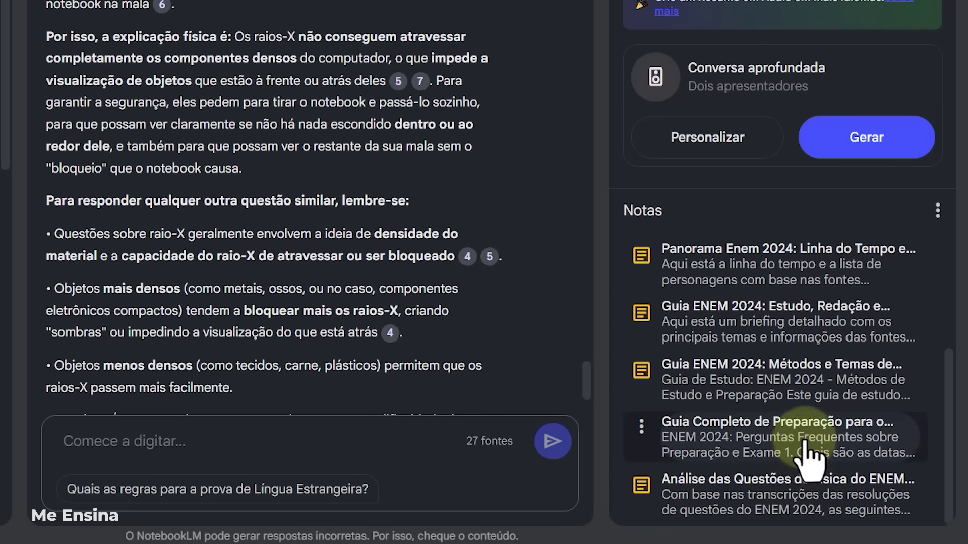
# - Rename the note "Guia Completo de Preparação para o ENEM 2024" to "Perguntas Frequentes ENEM 2024" and check it in the notes list
pyautogui.click(848, 456)
pyautogui.write('Perguntas Frequentes ENEM 2024')
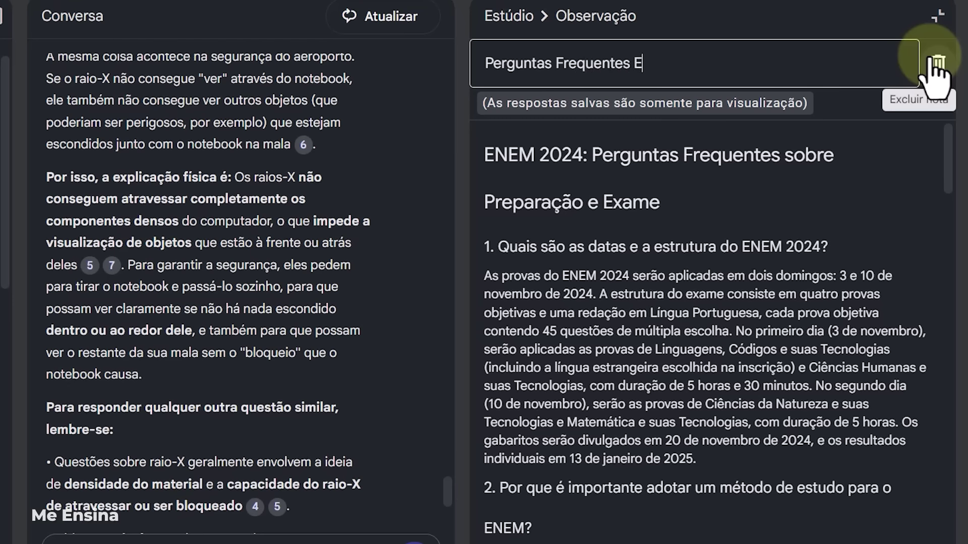
pyautogui.click(937, 23)
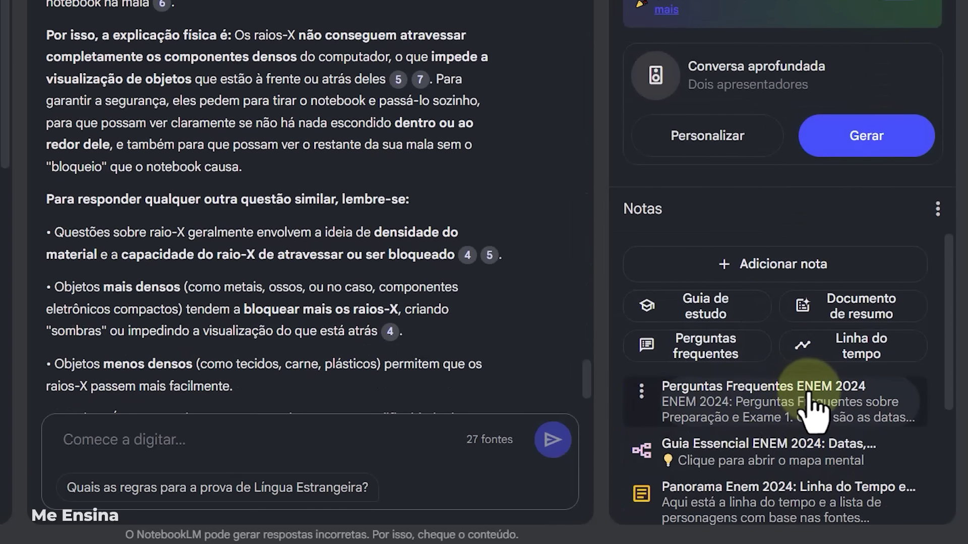
pyautogui.scroll(-3, 807, 423)
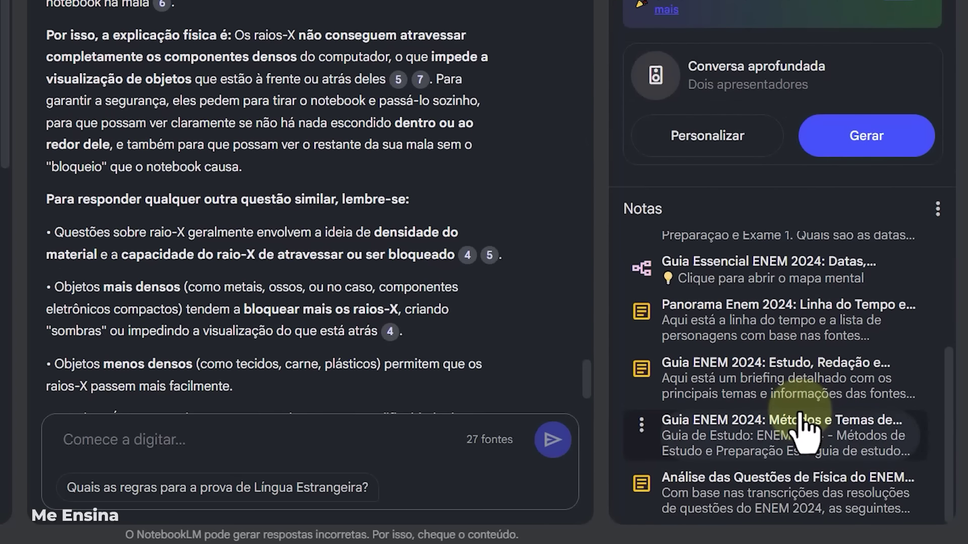
pyautogui.scroll(3, 806, 423)
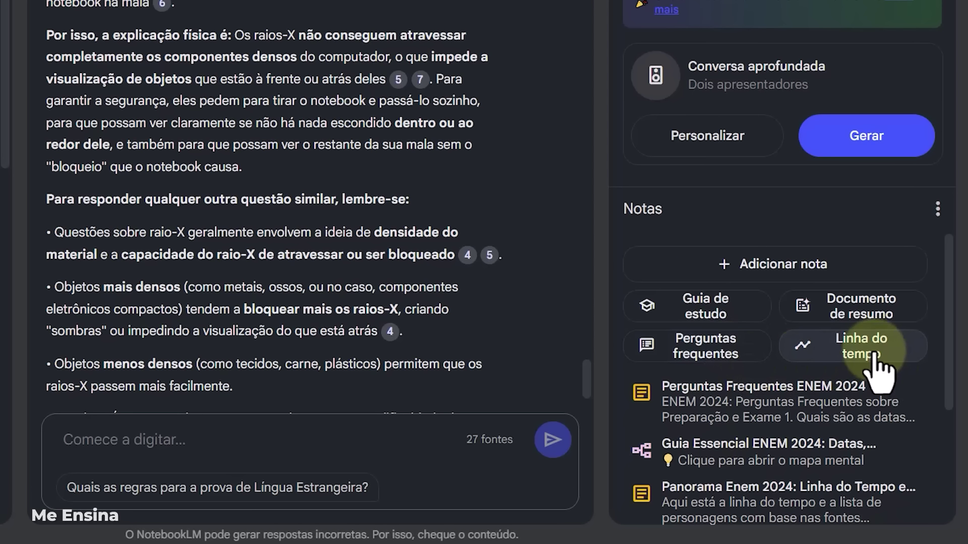
# - Add a new note containing the sample text "asdlfjasçdlfjaçslfdjazafdadf", format that text in bold, and close the note
pyautogui.click(776, 257)
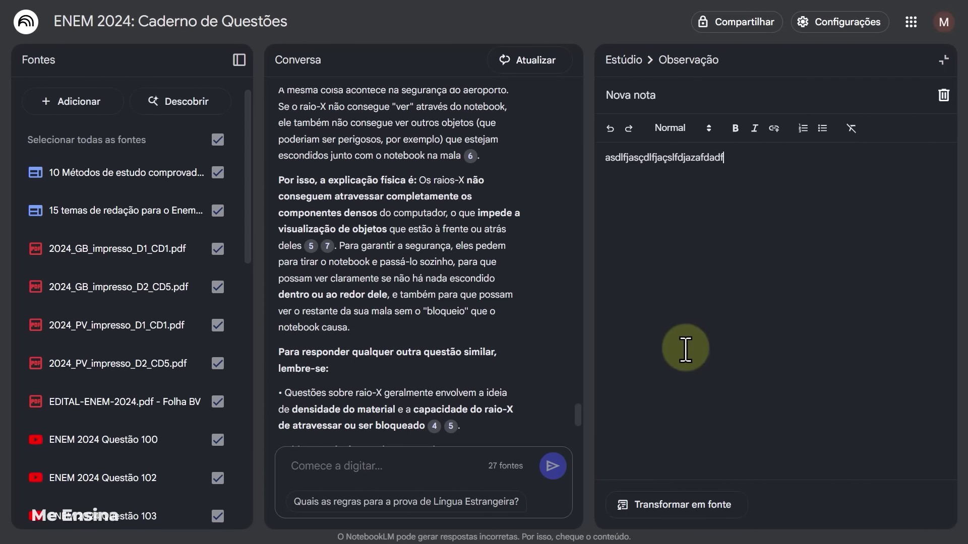
pyautogui.click(658, 94)
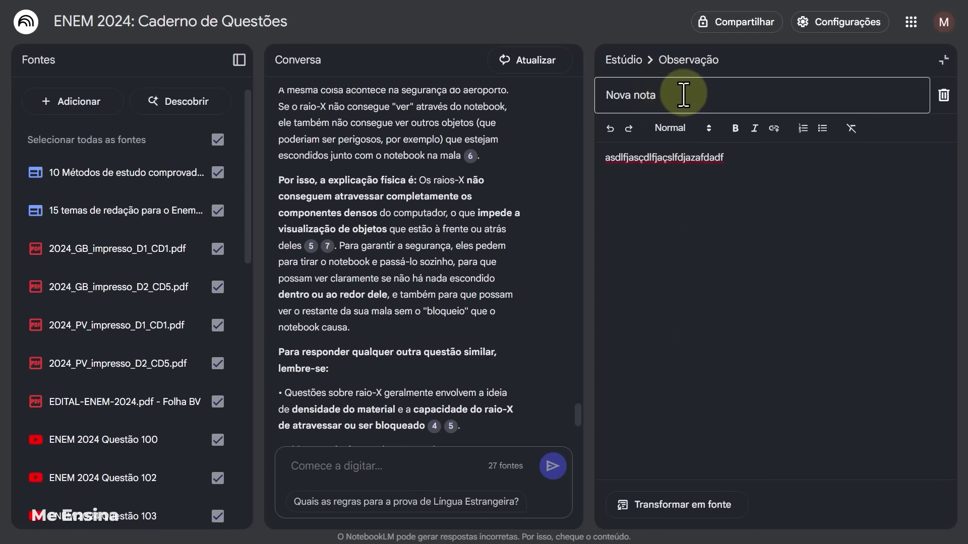
pyautogui.moveTo(684, 94); pyautogui.dragTo(598, 94)
pyautogui.click(732, 214)
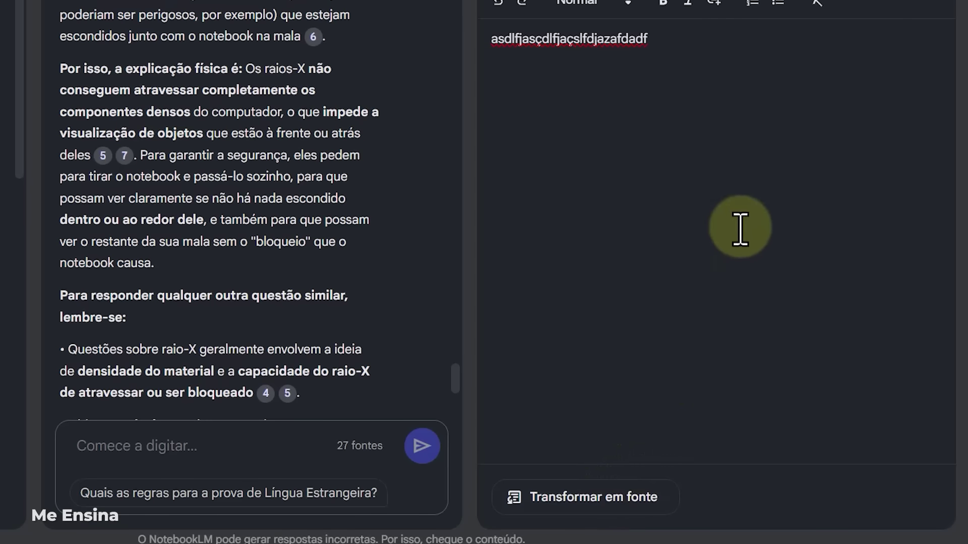
pyautogui.moveTo(663, 45); pyautogui.dragTo(480, 37)
pyautogui.click(663, 0)
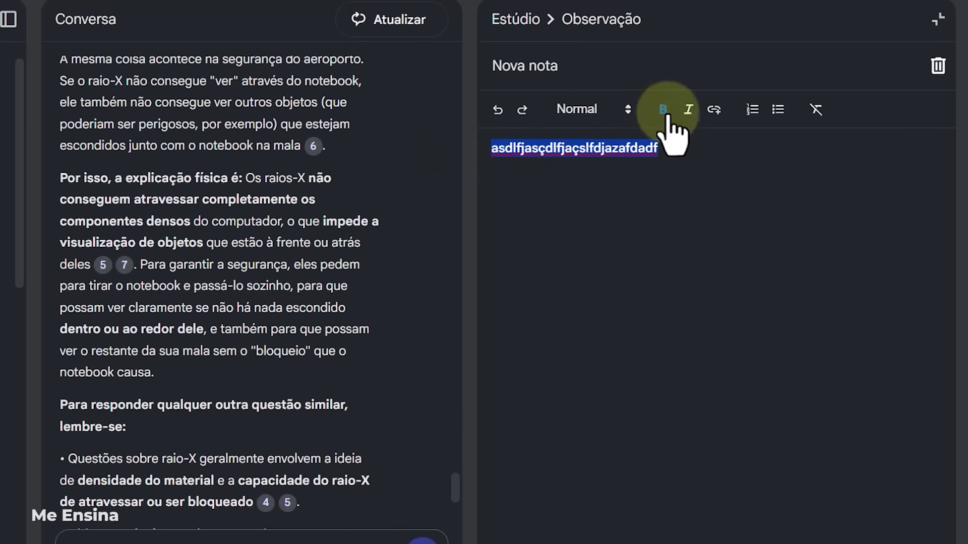
pyautogui.click(663, 236)
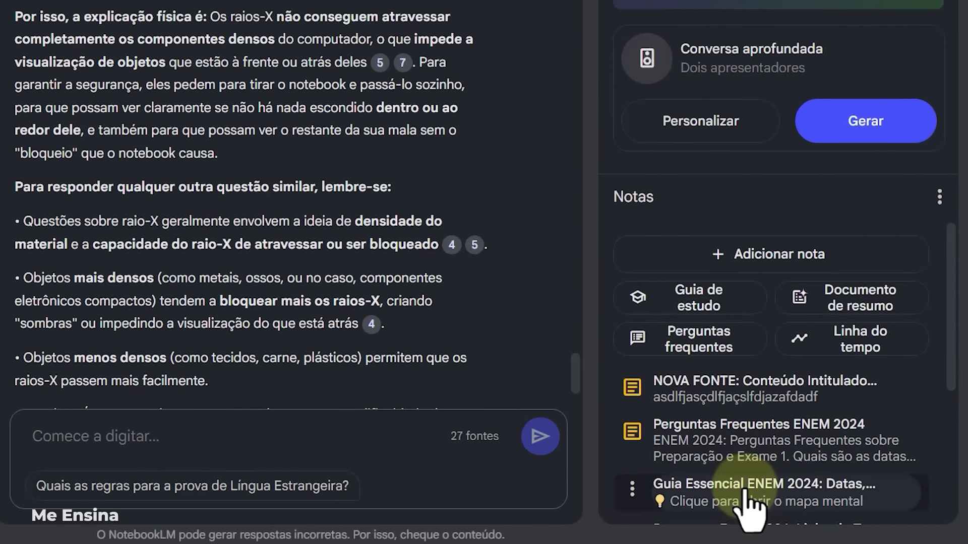
# - Open the mind map "Guia Essencial ENEM 2024", review the "Datas Importantes" branch, collapse it and expand "Estrutura da Prova"
pyautogui.click(691, 497)
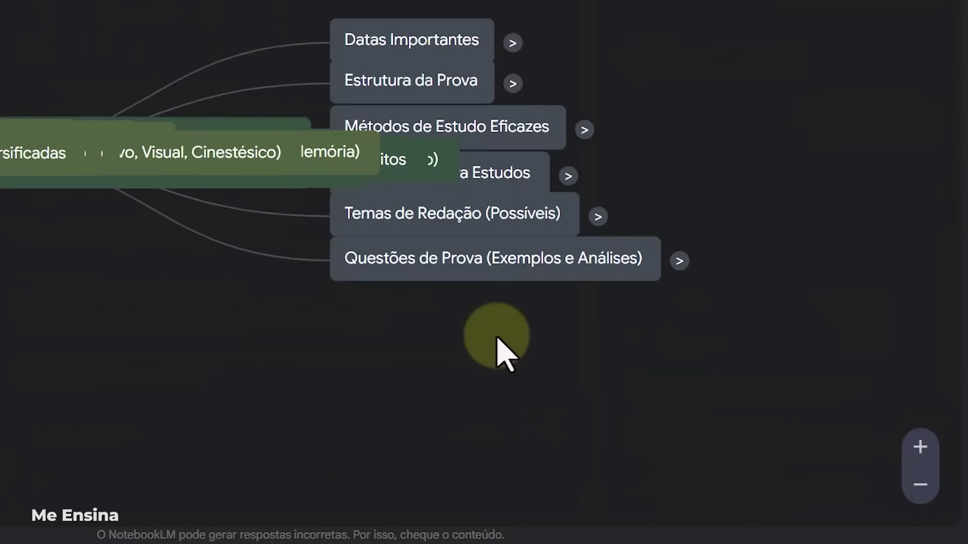
pyautogui.moveTo(320, 317); pyautogui.dragTo(140, 299)
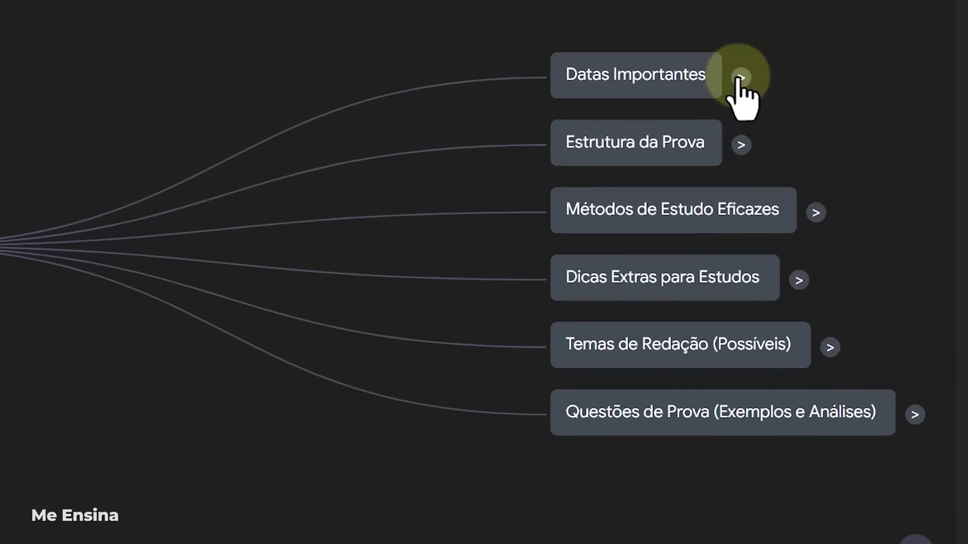
pyautogui.click(737, 73)
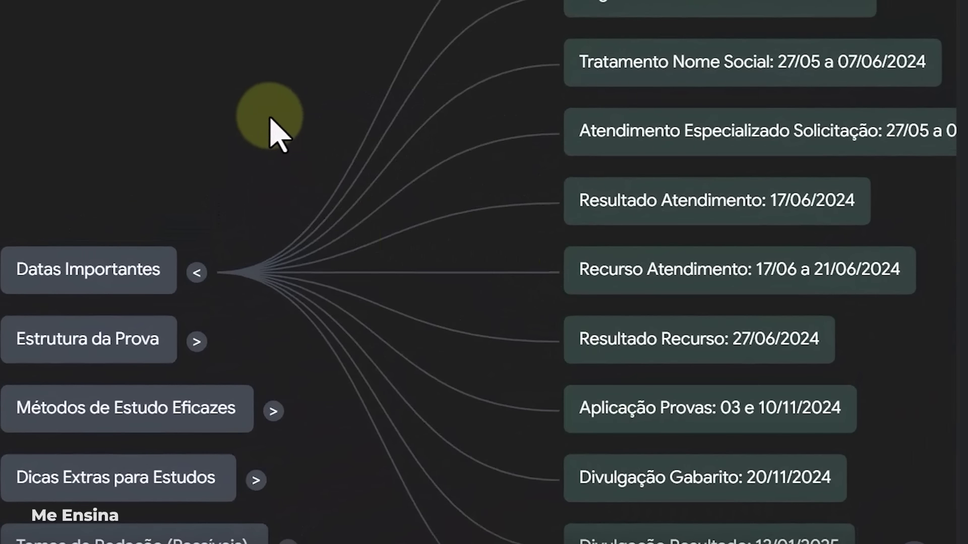
pyautogui.moveTo(274, 130); pyautogui.dragTo(195, 298)
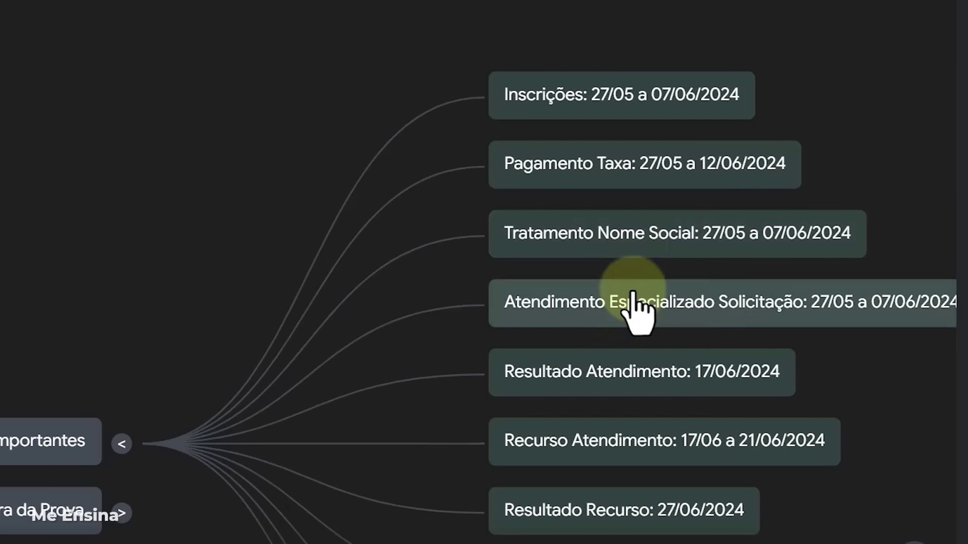
pyautogui.scroll(-2, 197, 237)
pyautogui.scroll(-5, 303, 367)
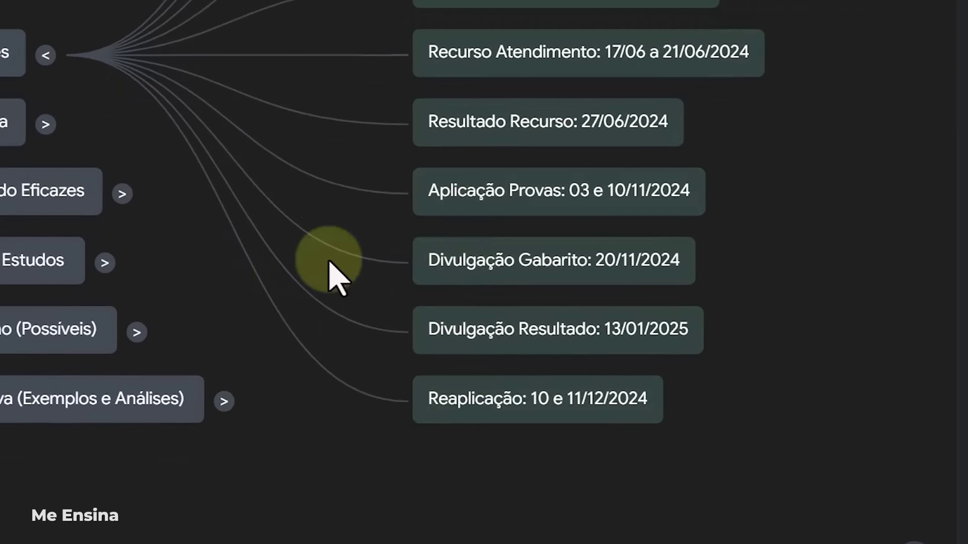
pyautogui.click(46, 55)
pyautogui.click(377, 354)
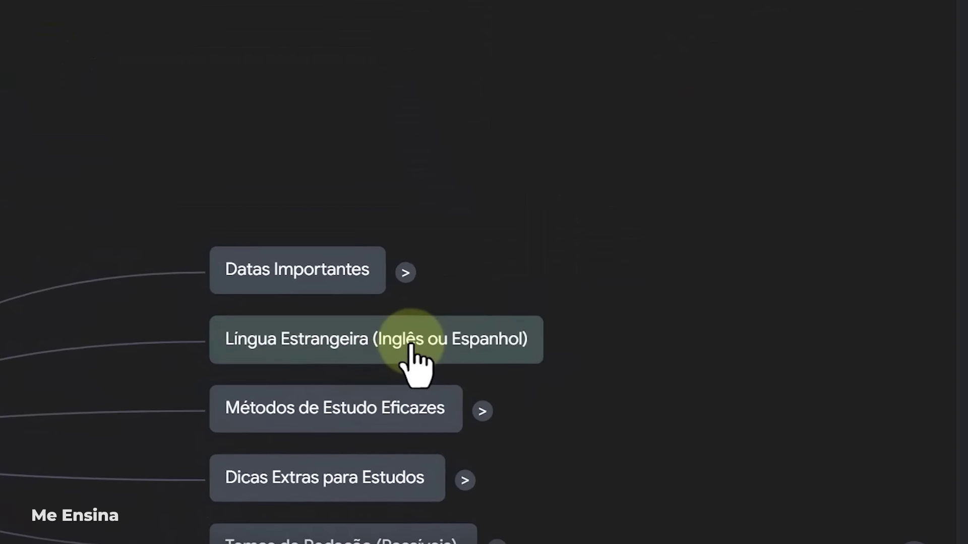
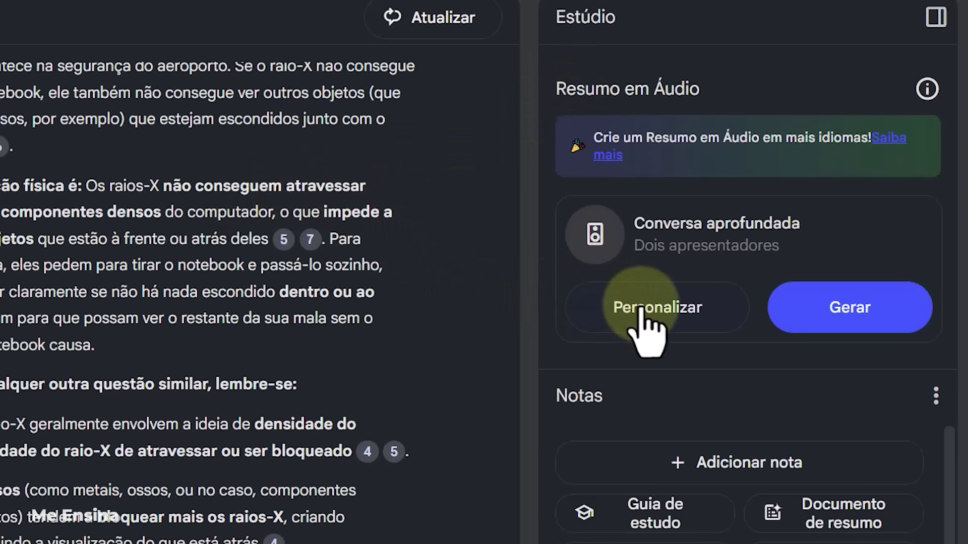
# - Generate an audio summary customised with "Explique detalhadamente a questão 104, pois não entendi. Explique como se eu fosse um adolescente de 12 anos."
pyautogui.click(659, 315)
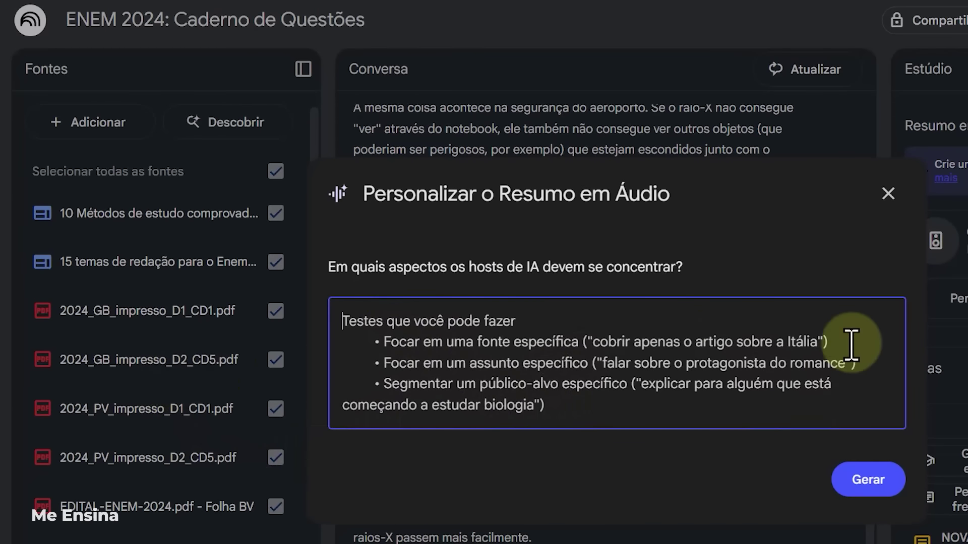
pyautogui.click(888, 194)
pyautogui.scroll(-10, 624, 368)
pyautogui.scroll(10, 623, 363)
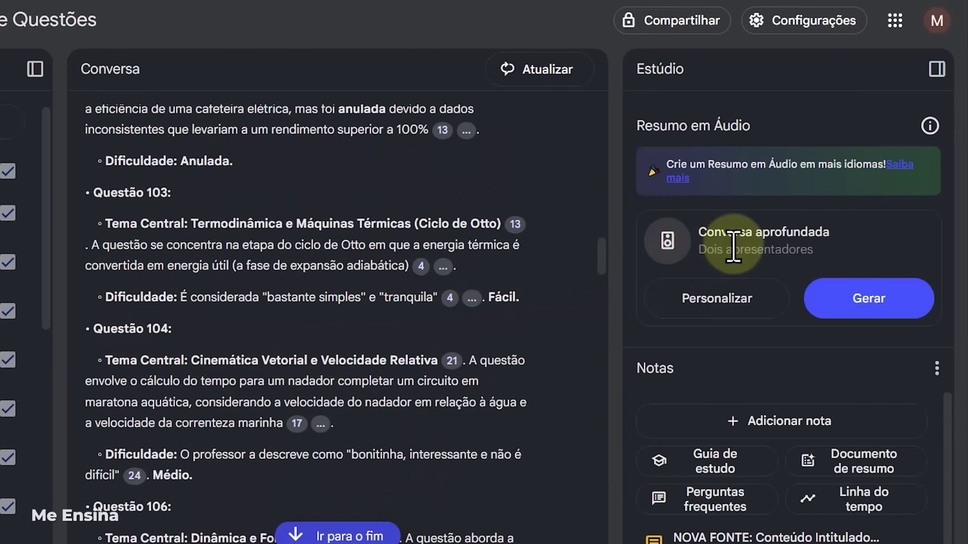
pyautogui.click(721, 310)
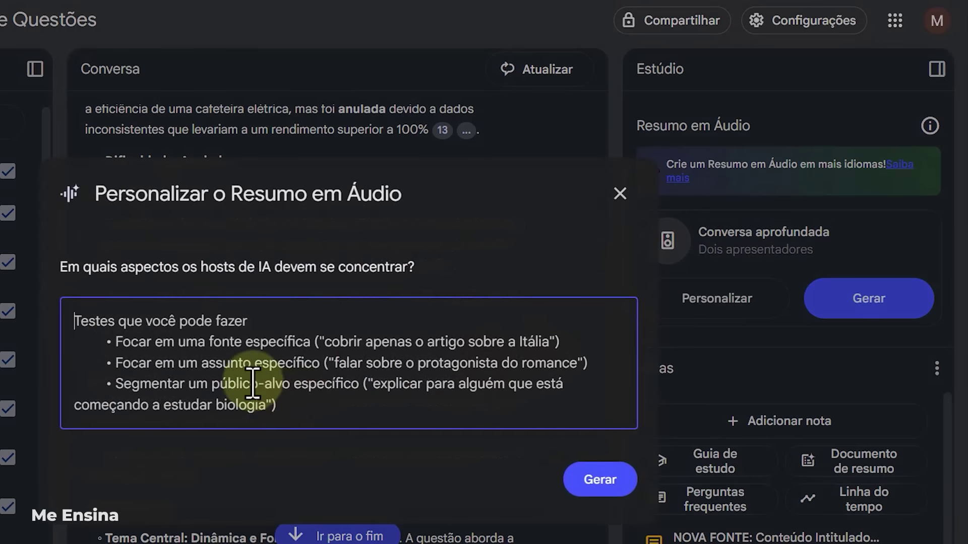
pyautogui.write('Explique detalhadamente a questão 104, pois não entendi. Explique como se eu fosse um adolescente de 12 anos.')
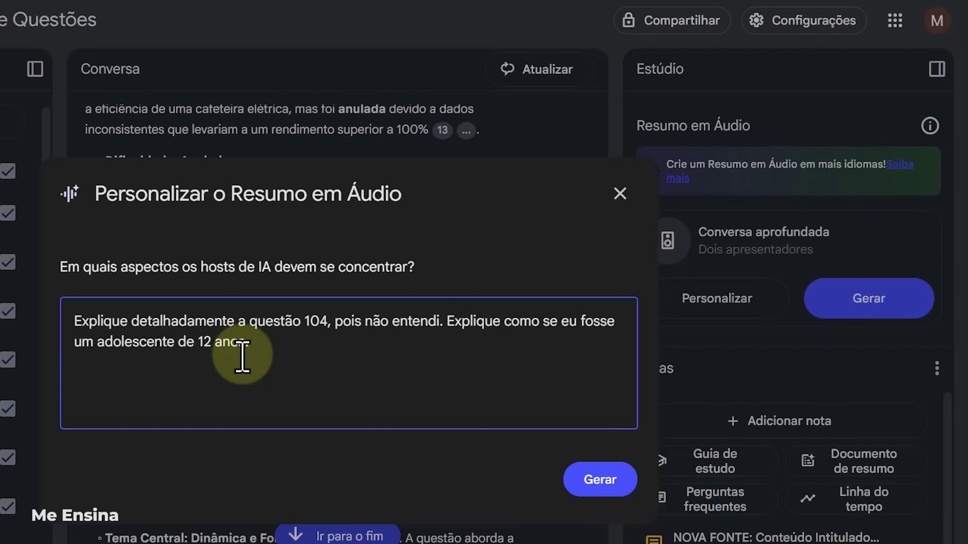
pyautogui.click(616, 480)
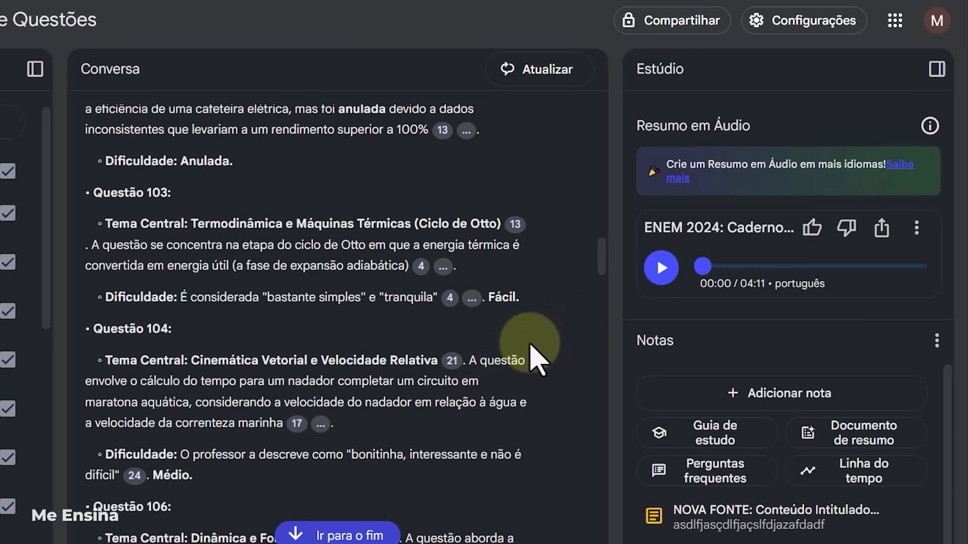
# - Play the generated audio summary, pause it at 00:48, and look over the following physics questions in the chat
pyautogui.click(666, 268)
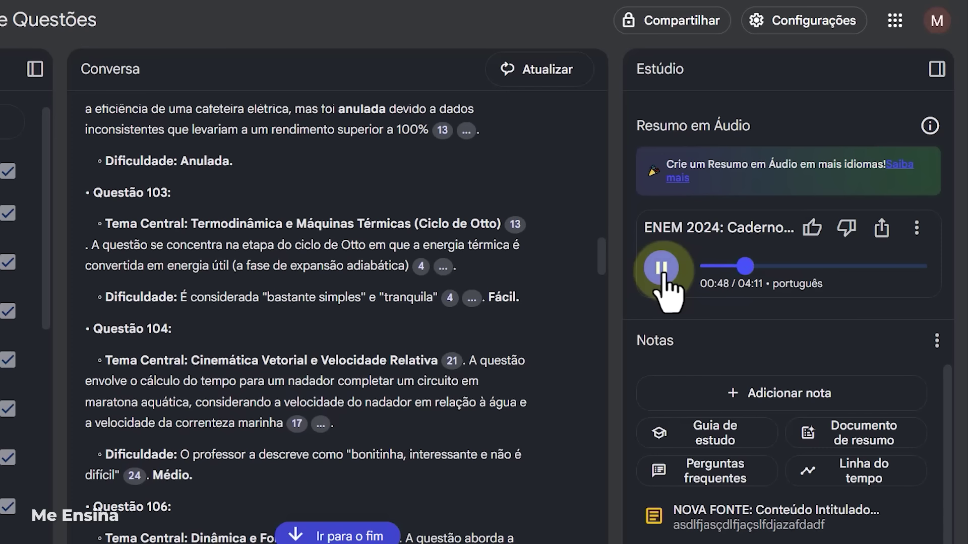
pyautogui.click(662, 267)
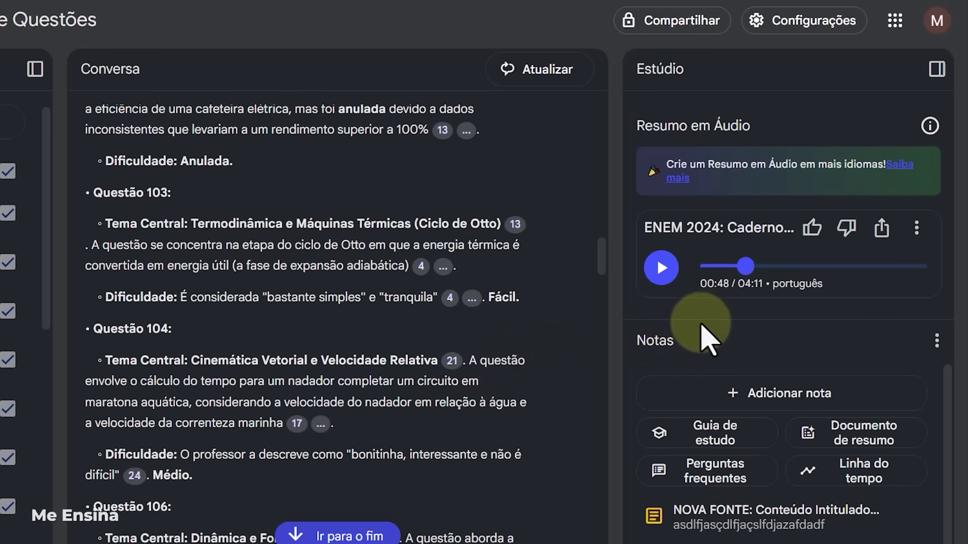
pyautogui.scroll(-7, 407, 361)
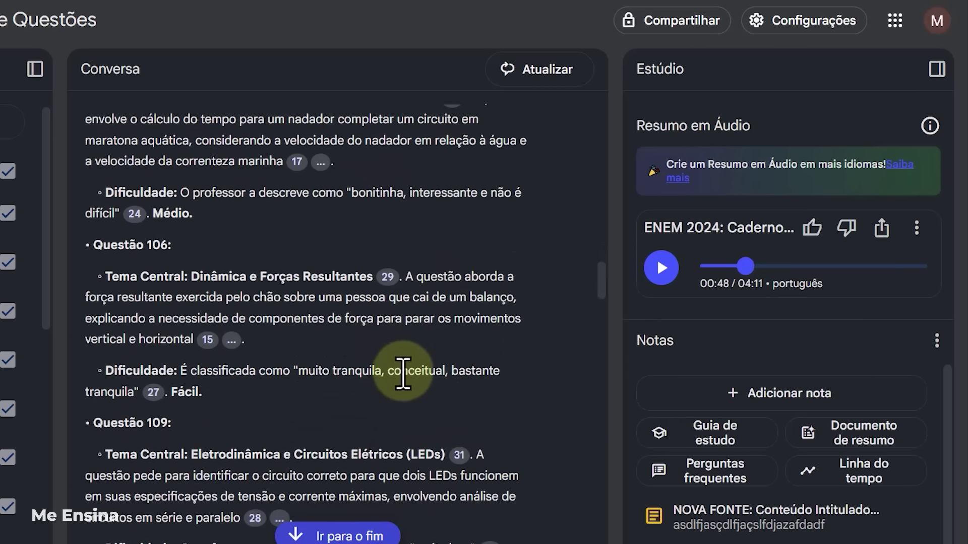
pyautogui.scroll(-2, 406, 365)
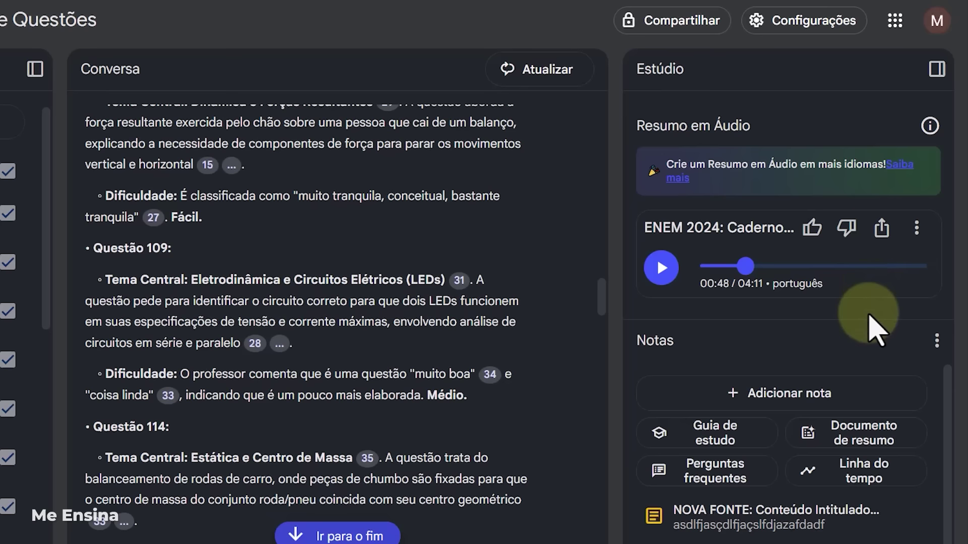
# - Check the audio summary's options for changing the playback speed and downloading it, and close them
pyautogui.click(916, 228)
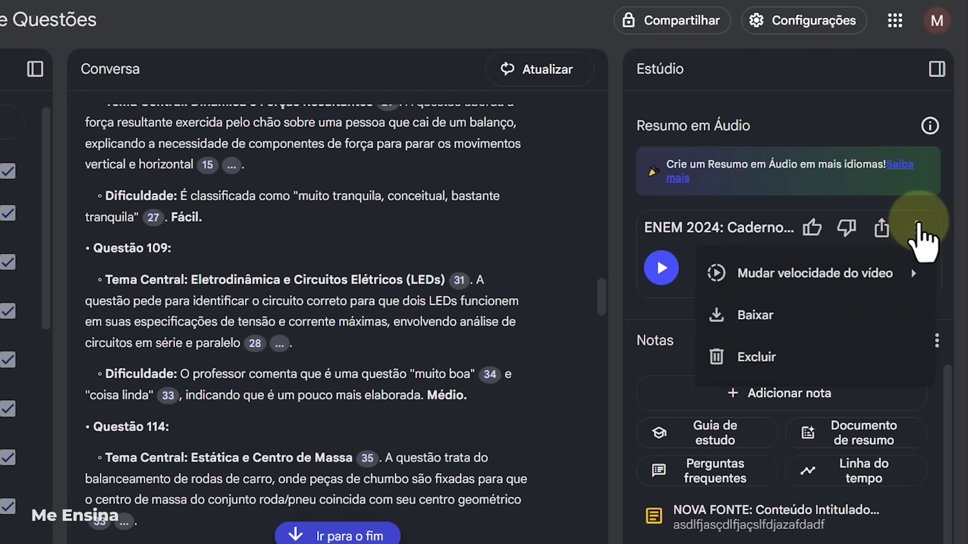
pyautogui.click(783, 317)
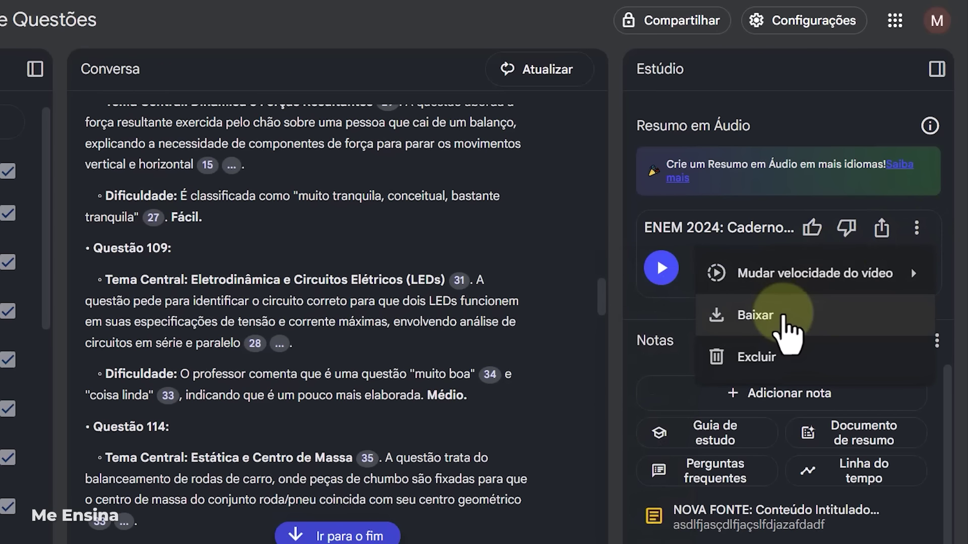
pyautogui.click(814, 282)
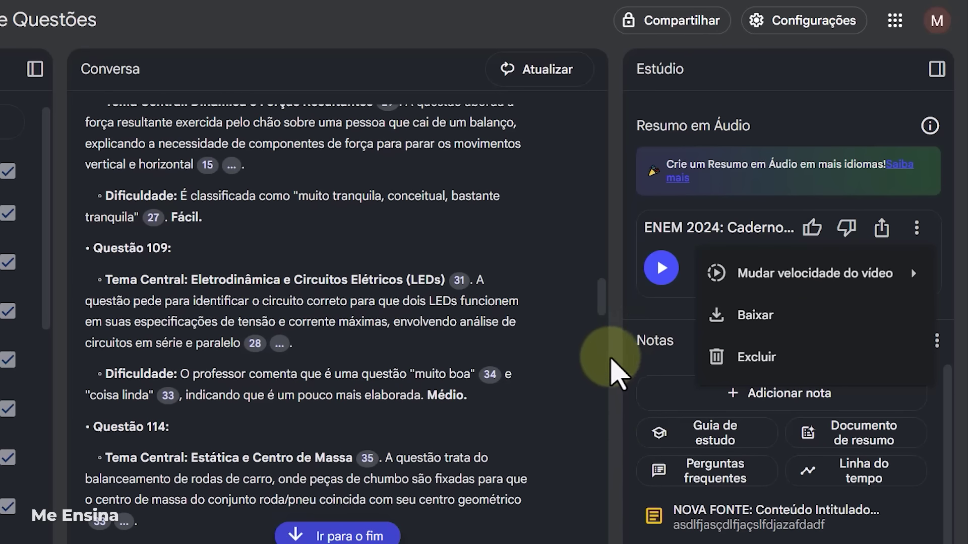
pyautogui.click(639, 350)
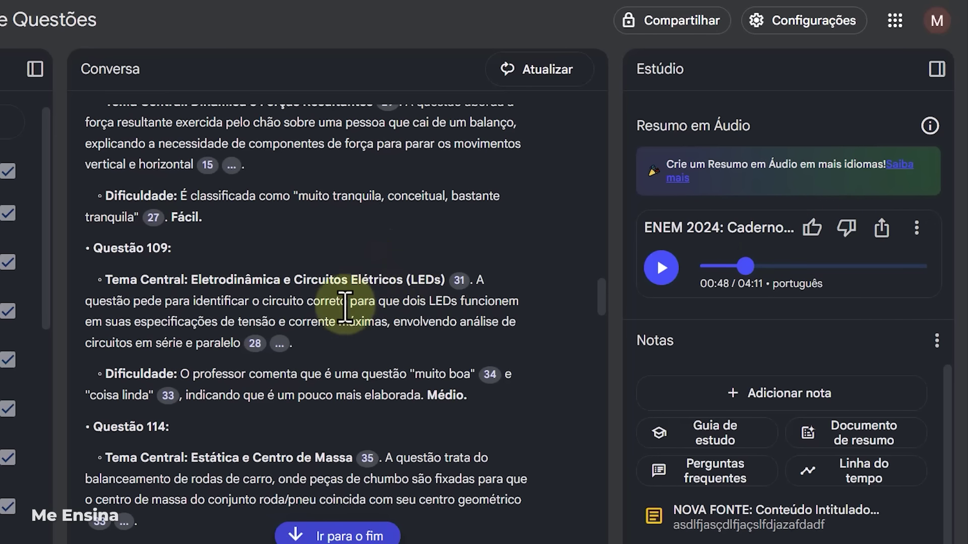
# - Review the chat answer analysing each physics question's central theme and difficulty, and save that answer as a note
pyautogui.scroll(-20, 255, 385)
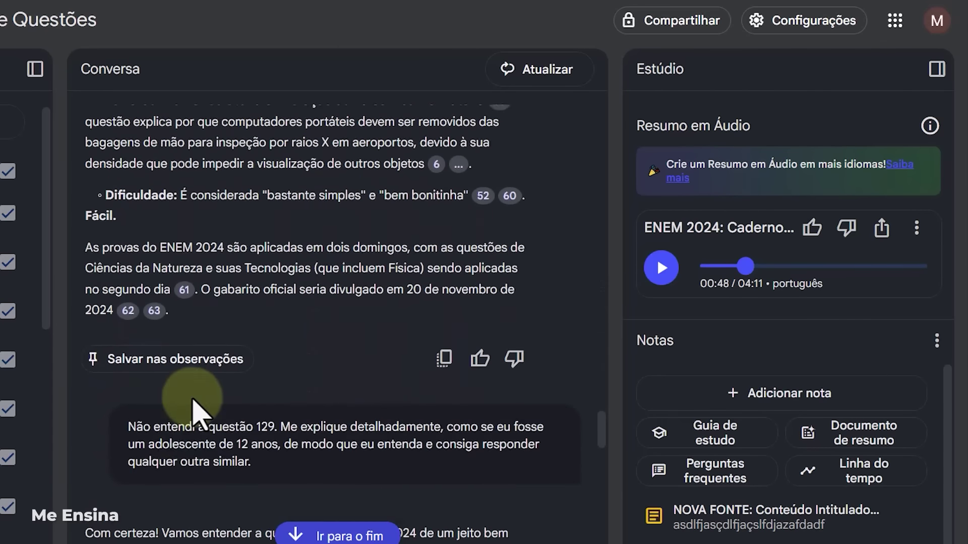
pyautogui.scroll(-4, 197, 410)
pyautogui.scroll(3, 194, 328)
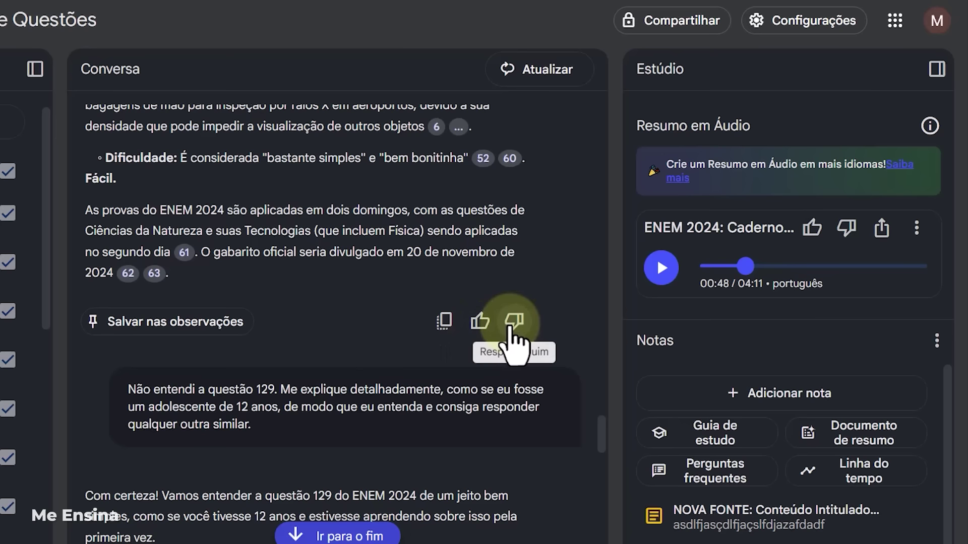
pyautogui.scroll(10, 346, 320)
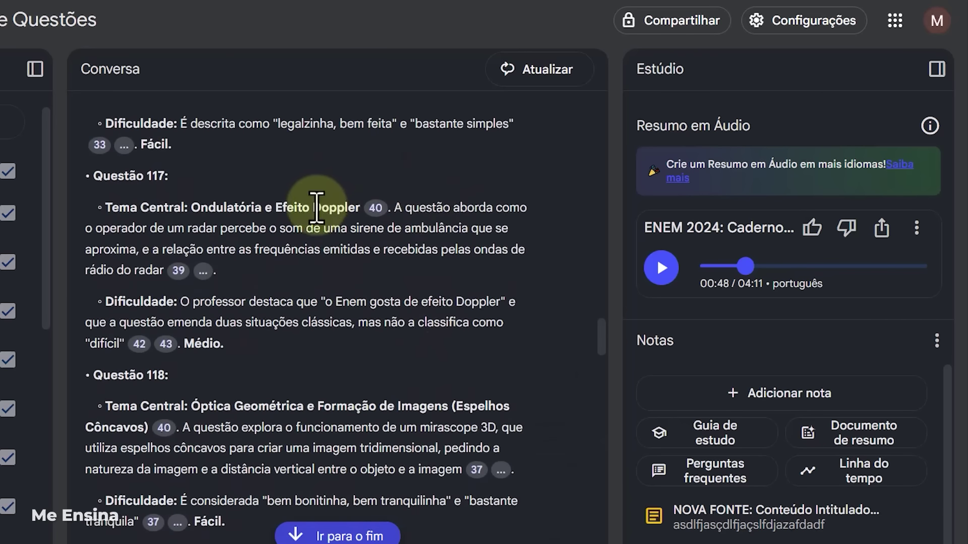
pyautogui.scroll(20, 317, 207)
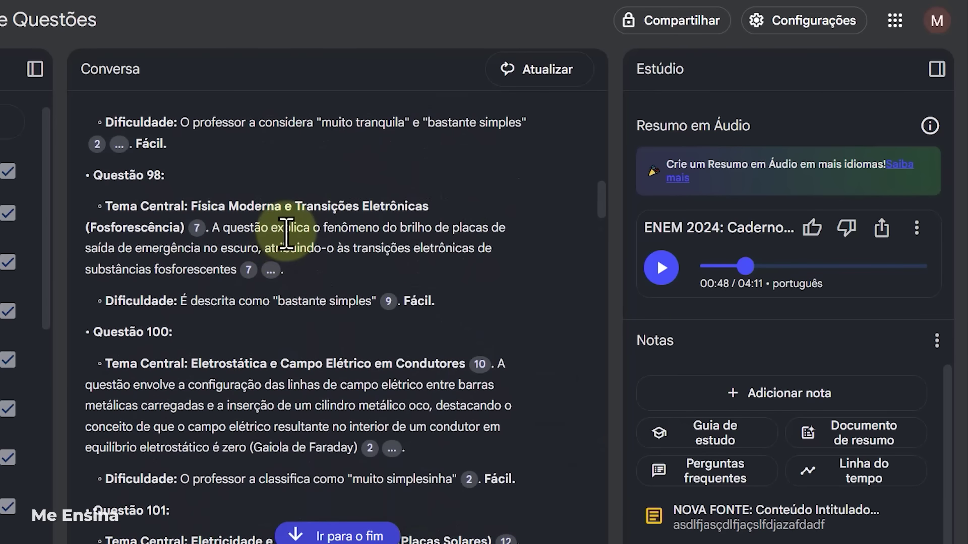
pyautogui.scroll(-3, 286, 234)
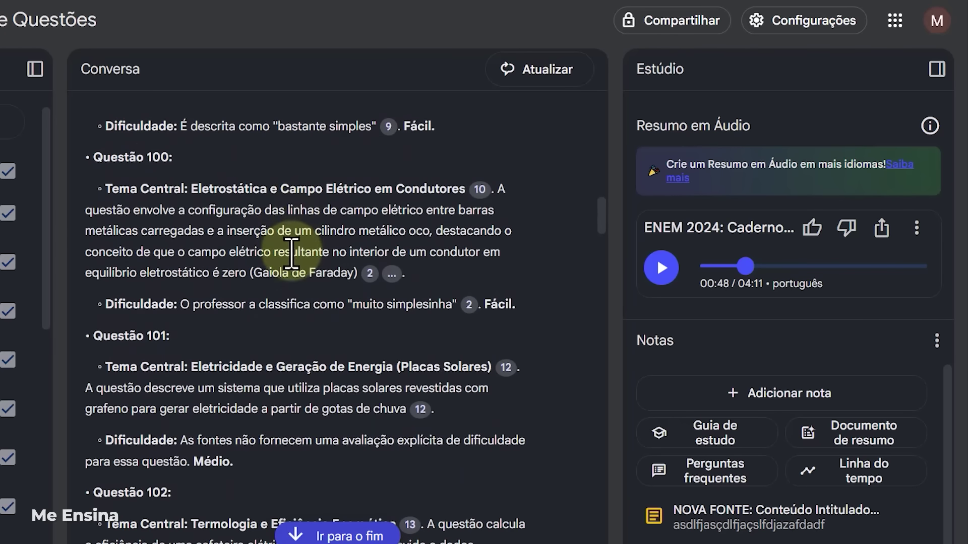
pyautogui.scroll(-20, 298, 252)
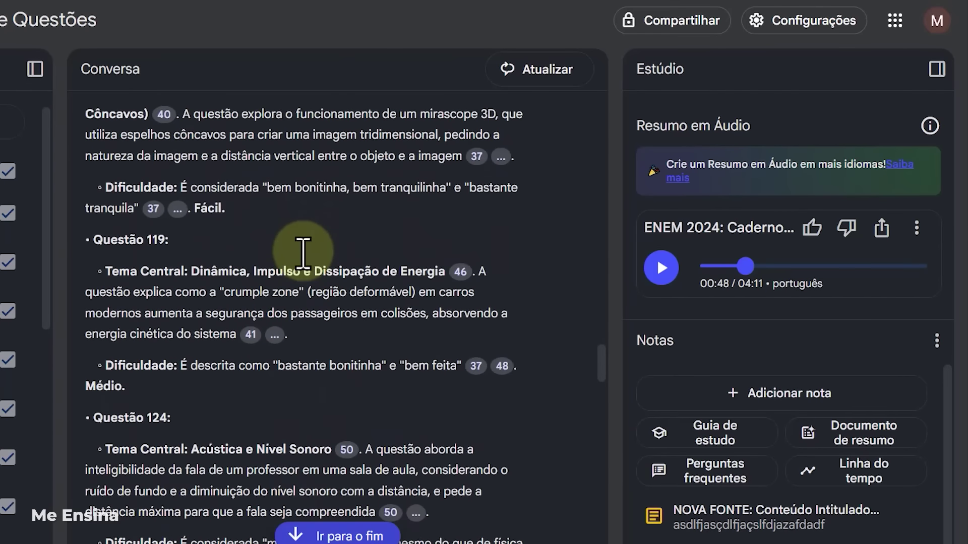
pyautogui.scroll(-15, 302, 252)
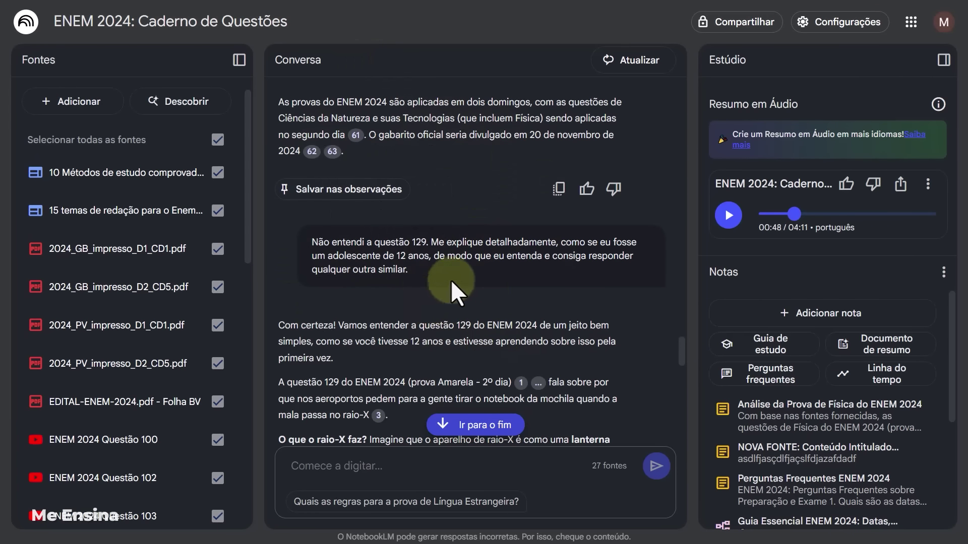
# - Check the notebook's sharing dialog and its access choices, Restrito and Qualquer pessoa com o link, and close it without changes
pyautogui.moveTo(676, 349); pyautogui.dragTo(670, 91)
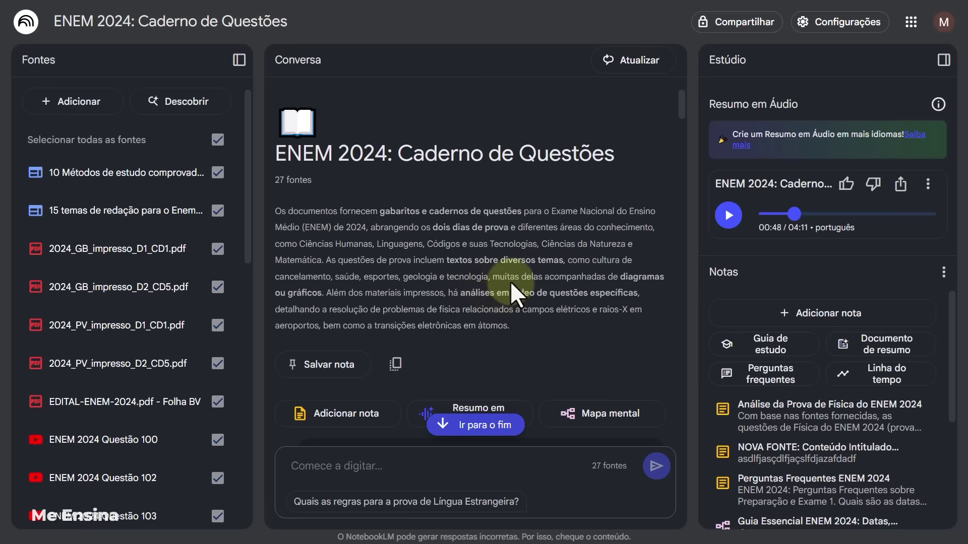
pyautogui.scroll(-3, 585, 312)
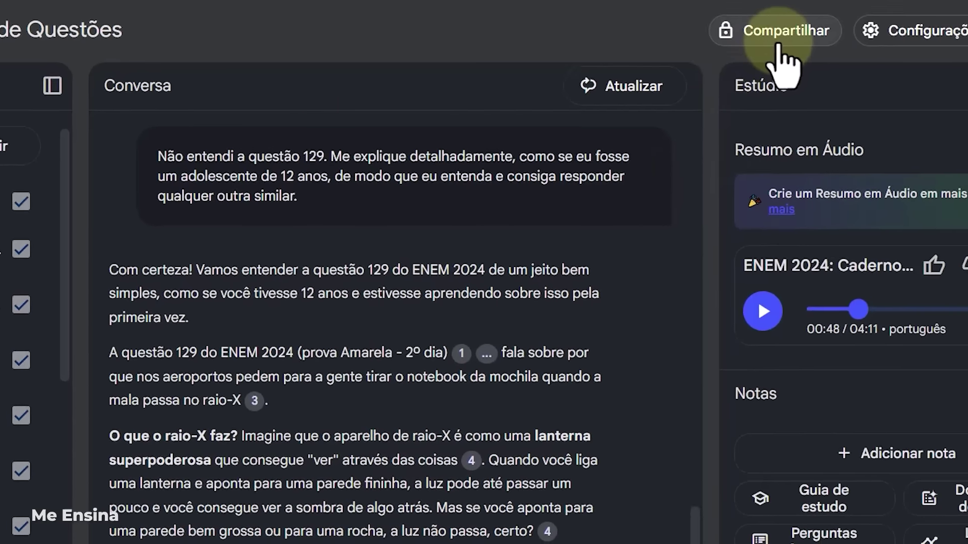
pyautogui.click(967, 29)
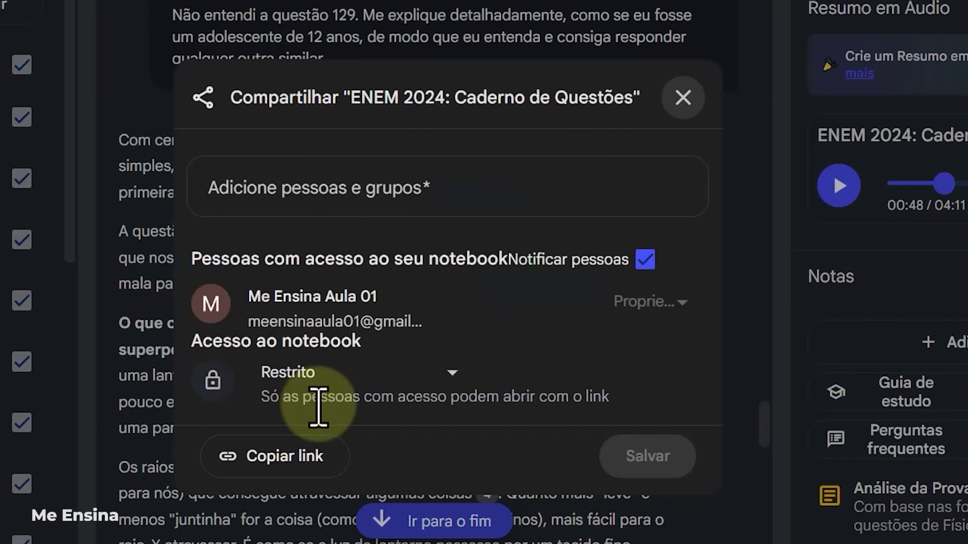
pyautogui.click(451, 376)
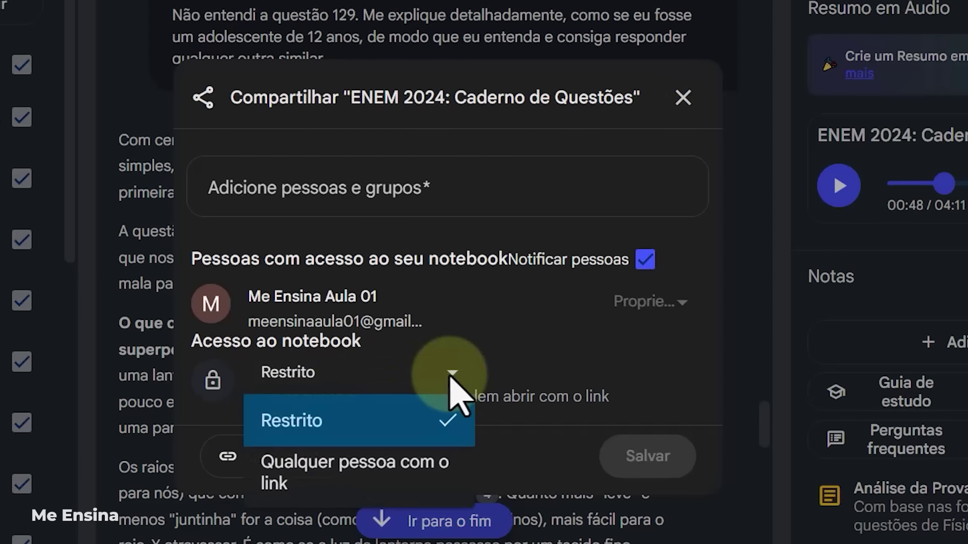
pyautogui.click(537, 458)
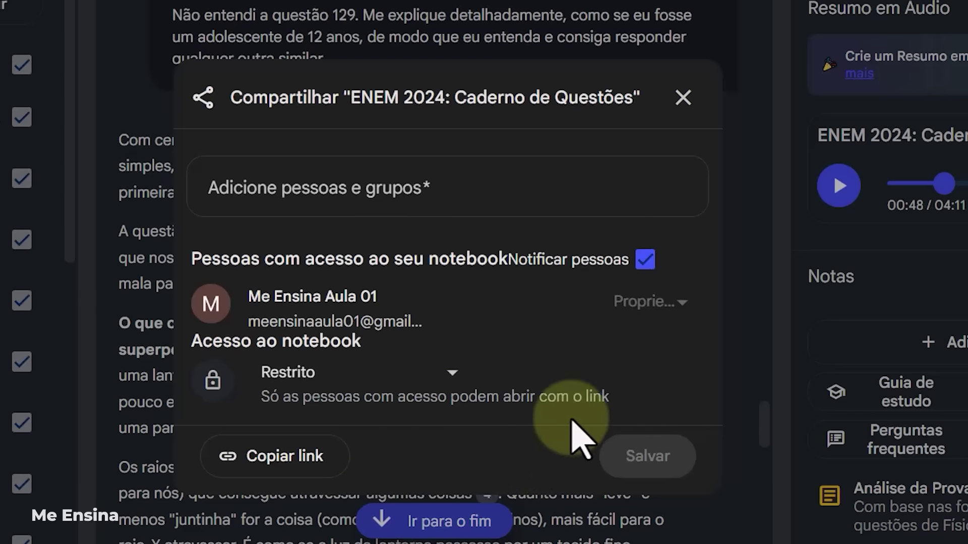
pyautogui.click(683, 97)
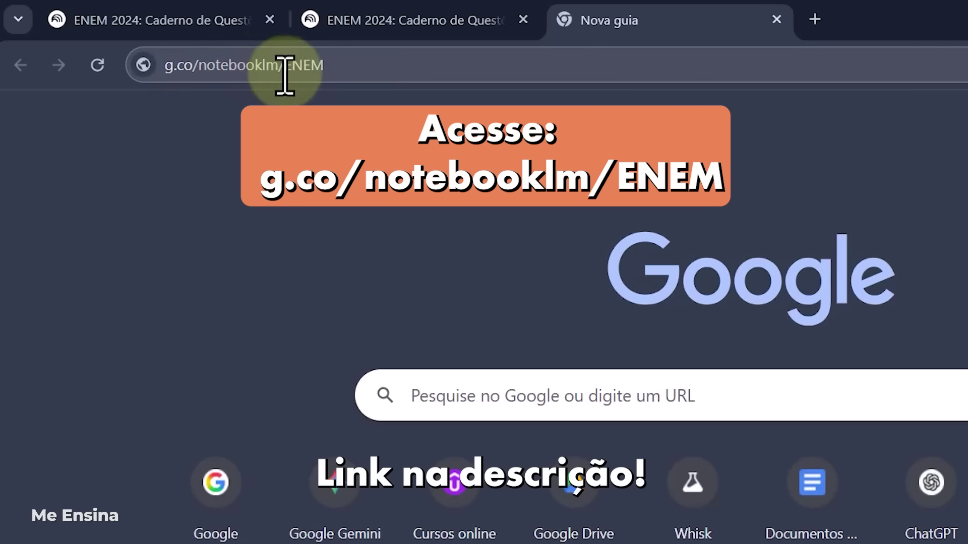
# - Open the public notebook at g.co/notebooklm/ENEM and look through its list of exam and answer-key sources
pyautogui.click(386, 65)
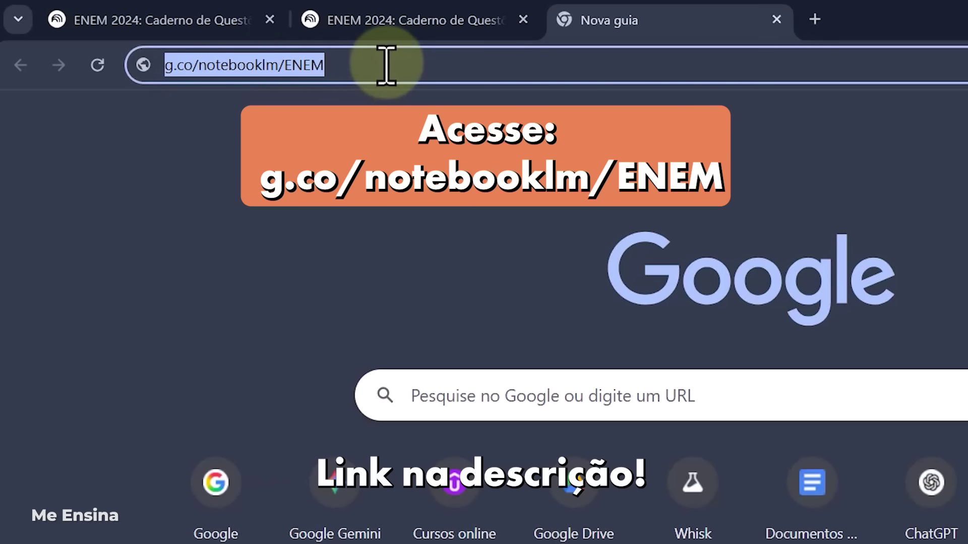
pyautogui.press('Return')
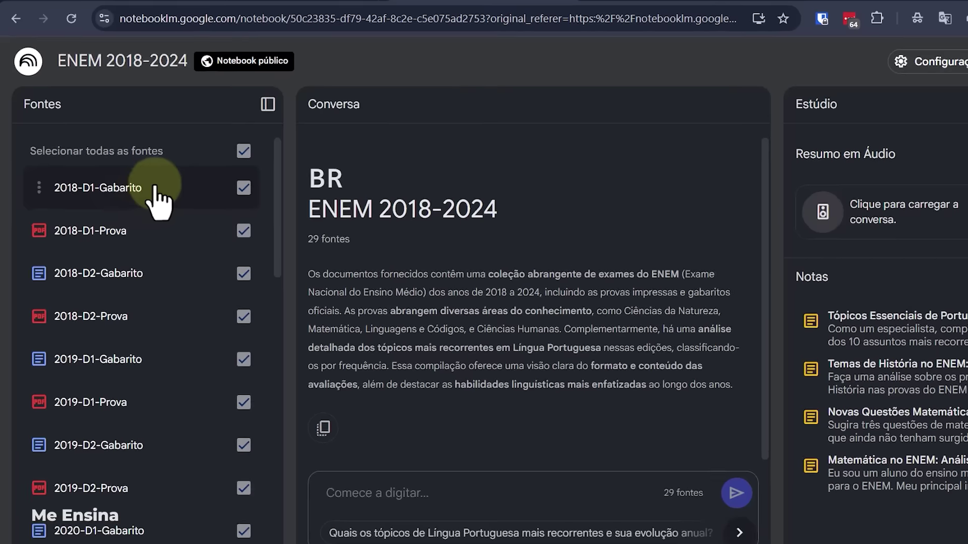
pyautogui.scroll(-7, 125, 196)
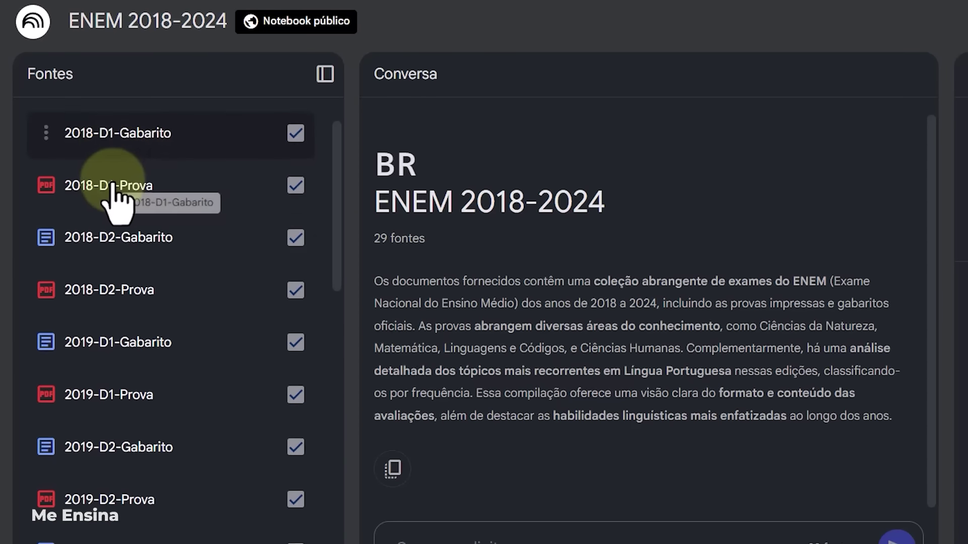
pyautogui.scroll(-10, 141, 262)
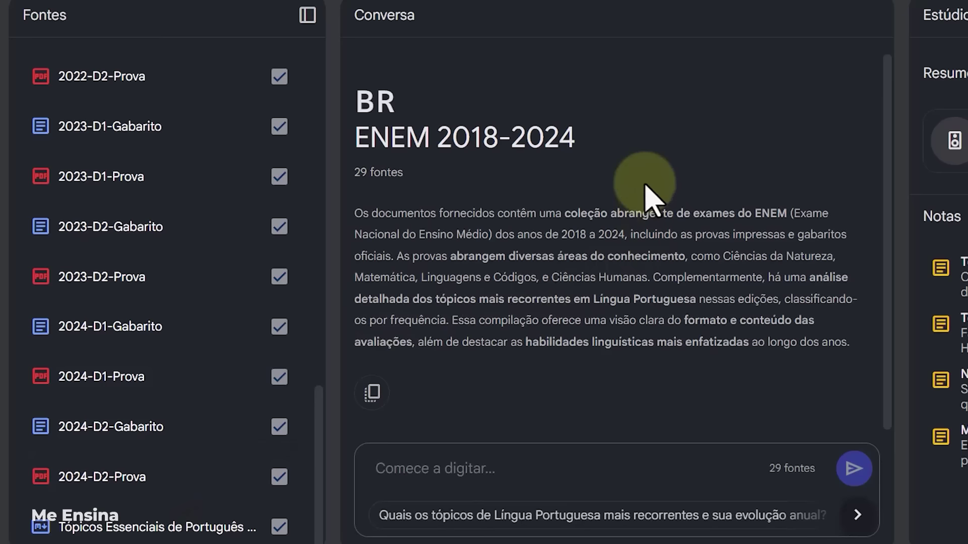
# - Ask the chat "Quais são as 5 questões de matemática desde o ENEM 2018 até 2024? E do que se trata essas questões?" and read the answer
pyautogui.click(578, 468)
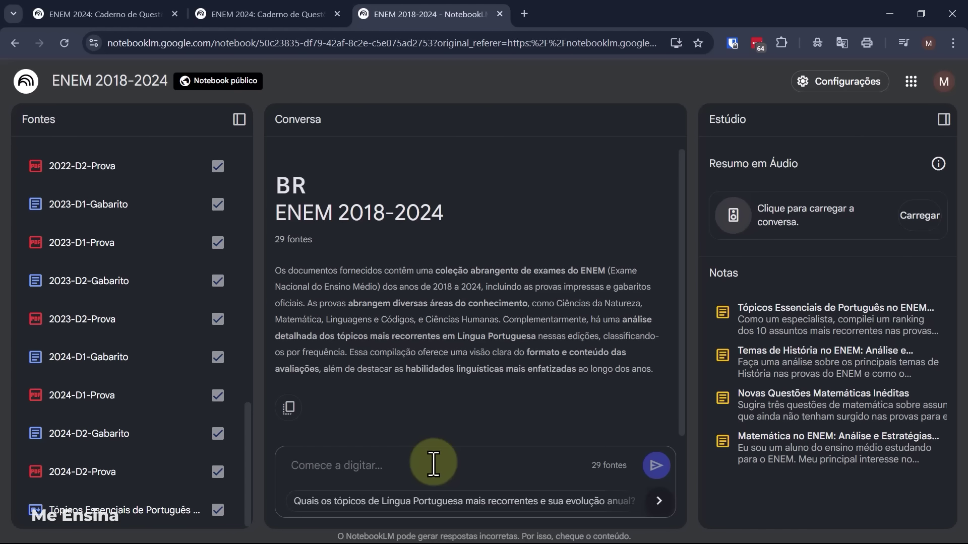
pyautogui.write('Quais são as 5 questões de matemática desde o ENEM 2018 até 2024? E do que se trata essas questões?')
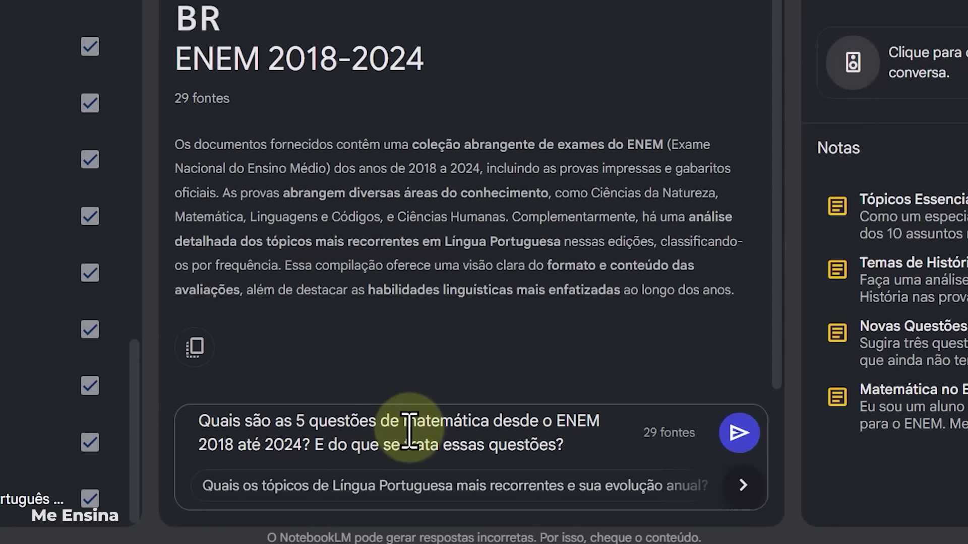
pyautogui.press('Return')
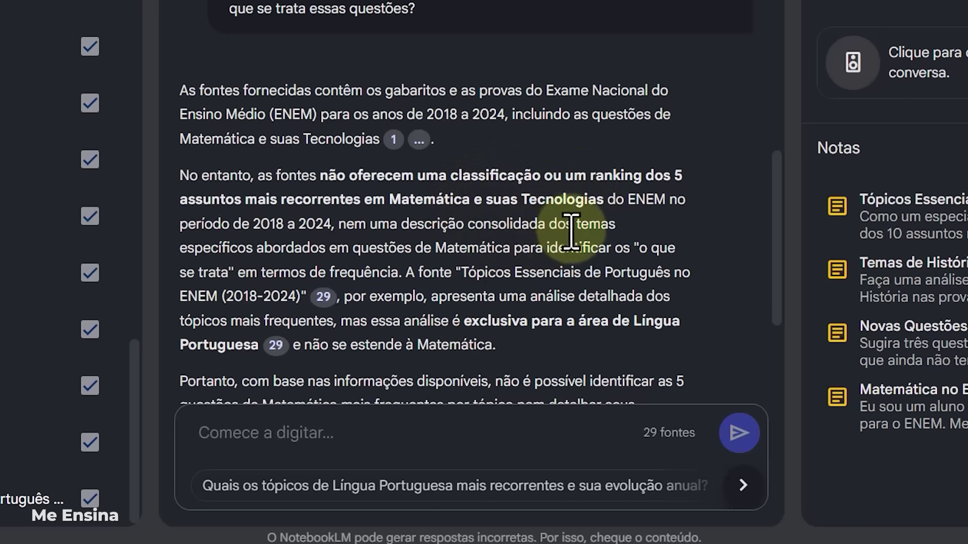
pyautogui.scroll(-2, 598, 229)
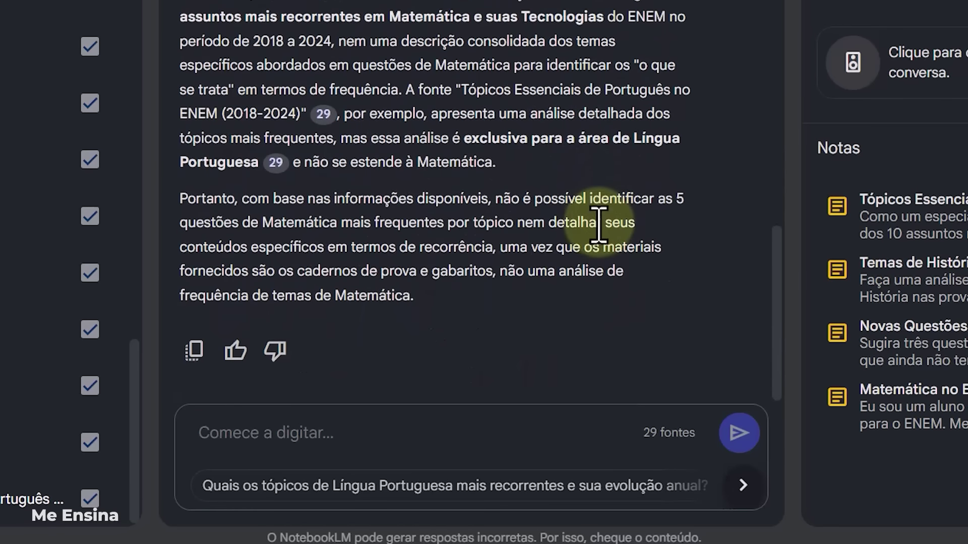
pyautogui.scroll(2, 537, 211)
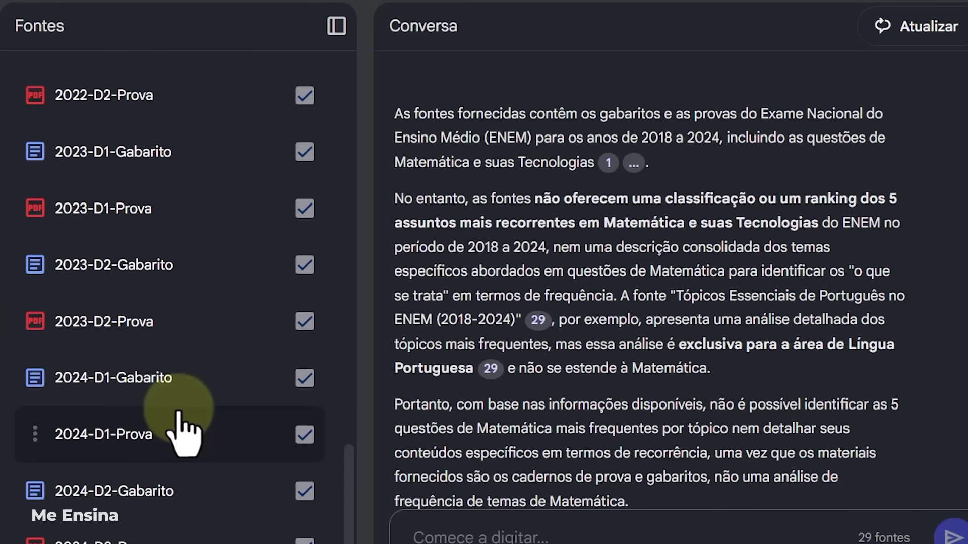
# - Ask the chat "Então me fale 5 questões de matemática do ENEM 2023 e a quais temas estão relacionados." and review the answer
pyautogui.click(650, 527)
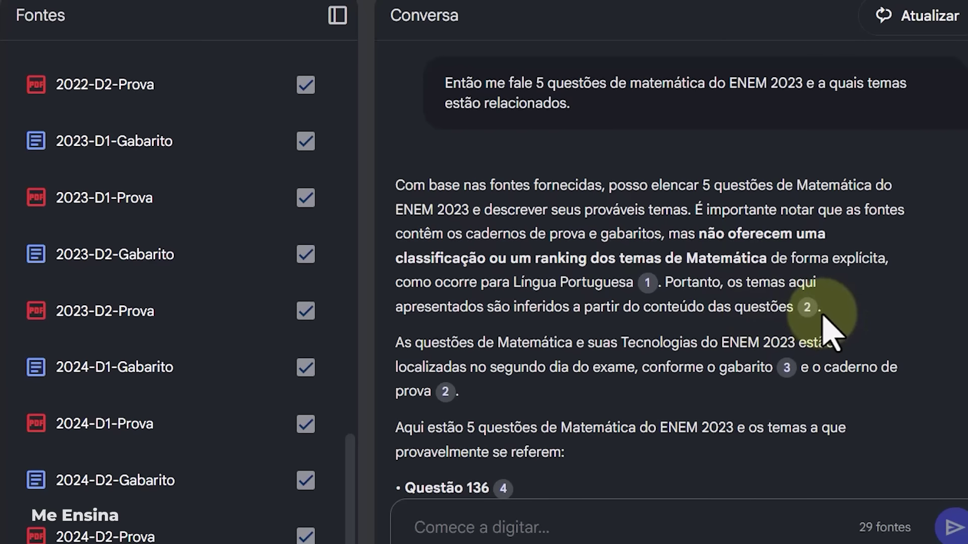
pyautogui.scroll(-4, 827, 333)
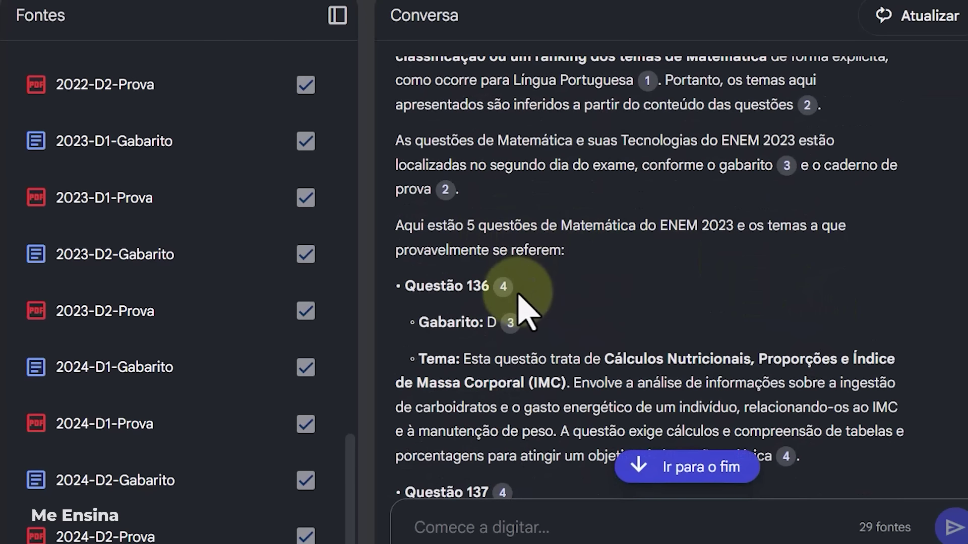
pyautogui.scroll(-2, 478, 302)
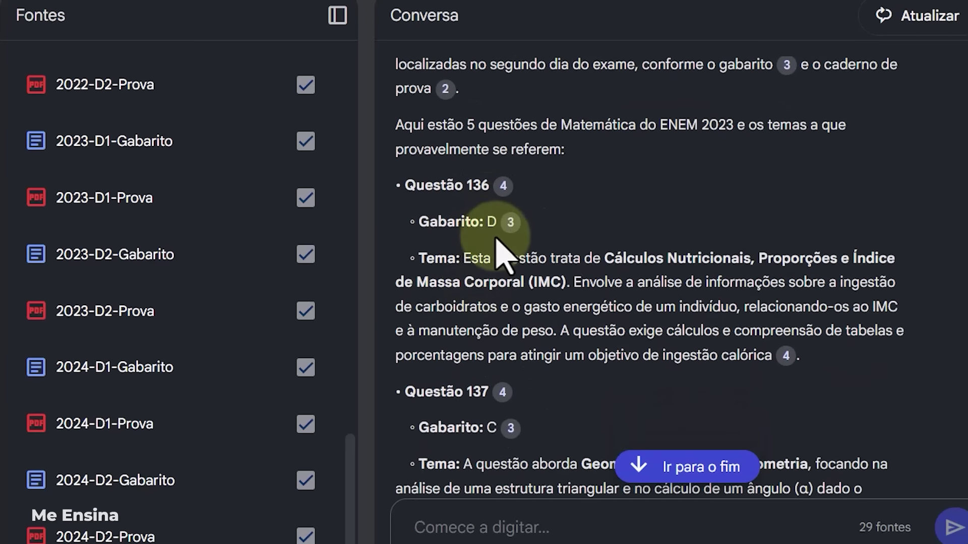
pyautogui.scroll(-2, 497, 252)
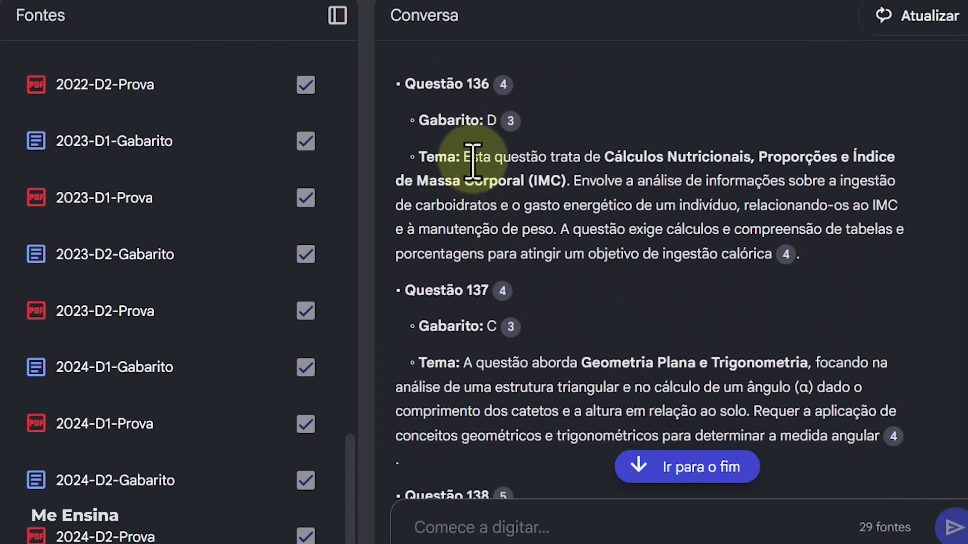
pyautogui.moveTo(605, 157); pyautogui.dragTo(770, 160)
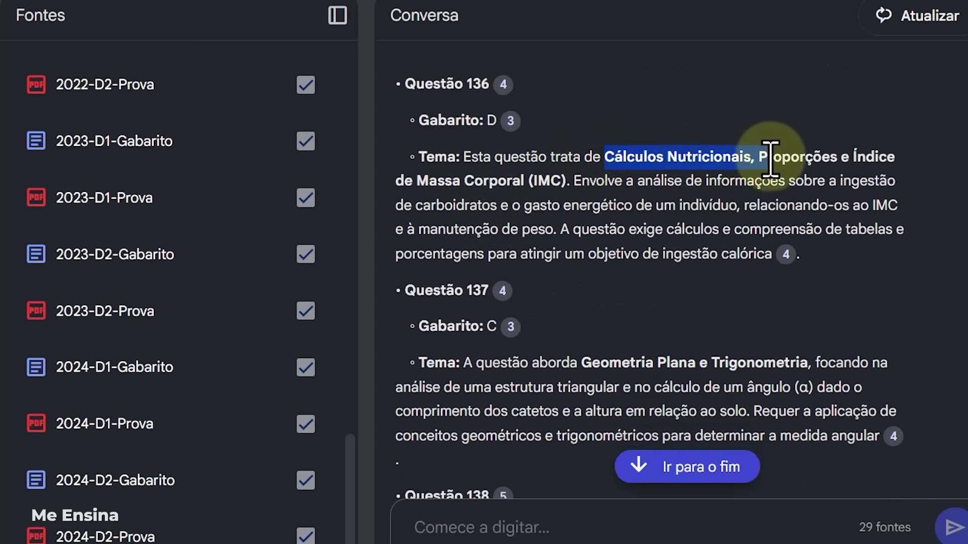
pyautogui.scroll(-12, 507, 227)
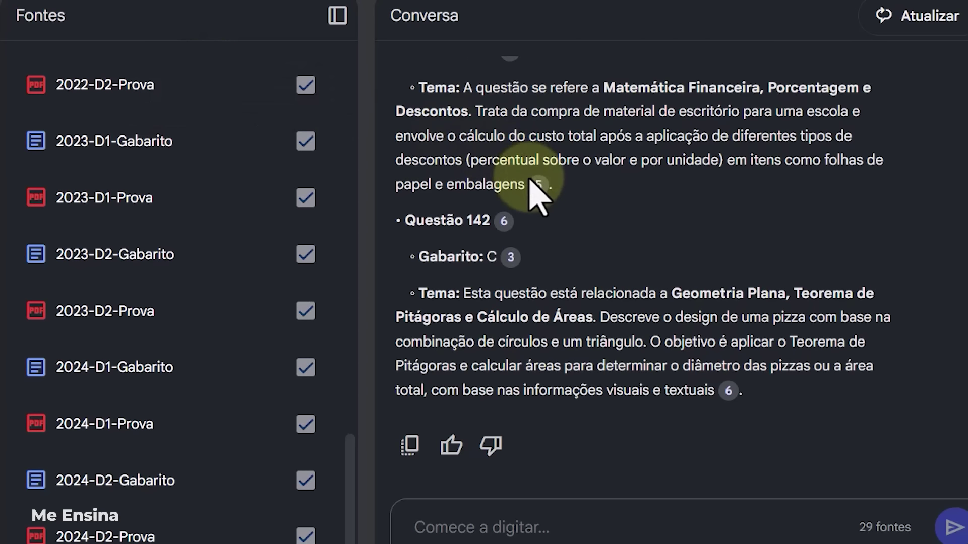
# - Preview the exam page behind citation 5 in the answer's Matemática Financeira theme, and close the preview
pyautogui.moveTo(530, 188)
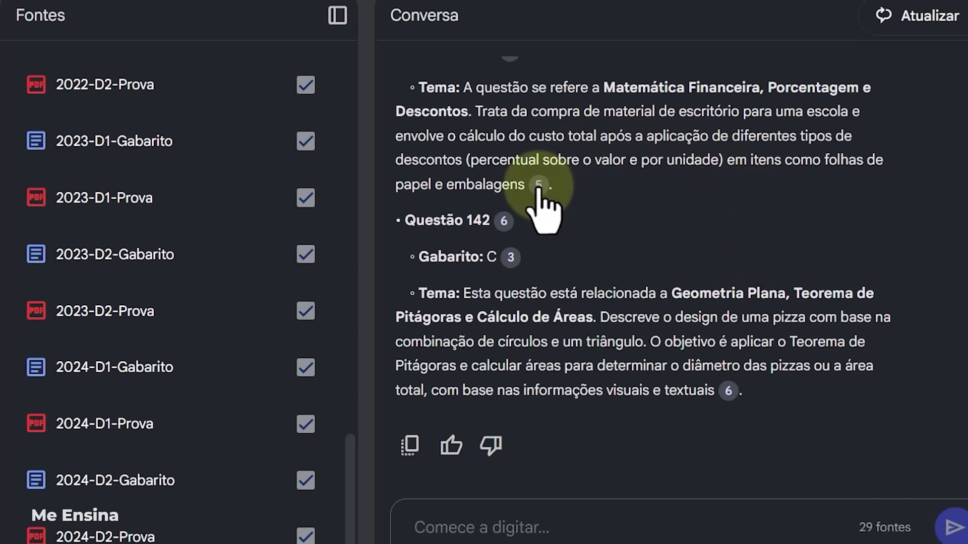
pyautogui.moveTo(499, 232)
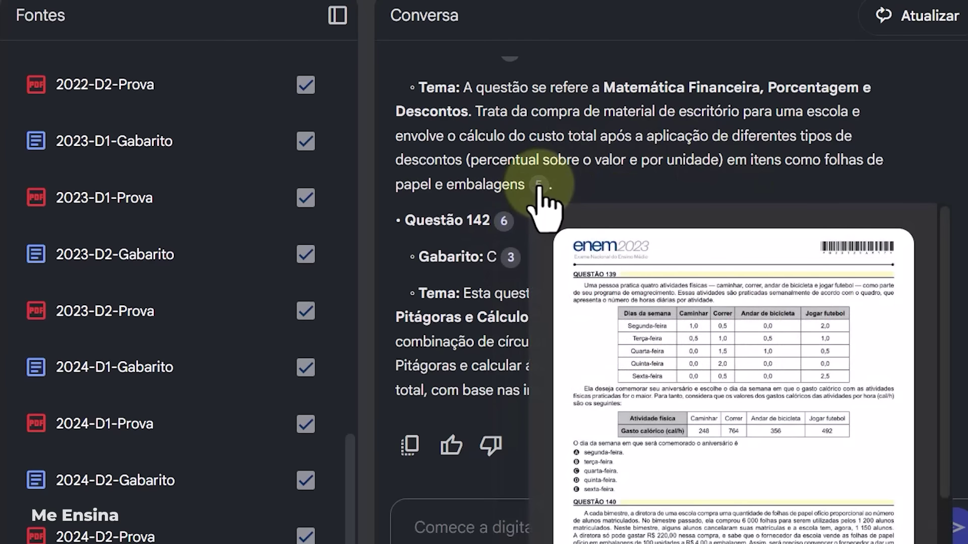
pyautogui.moveTo(410, 90); pyautogui.dragTo(534, 190)
pyautogui.click(617, 236)
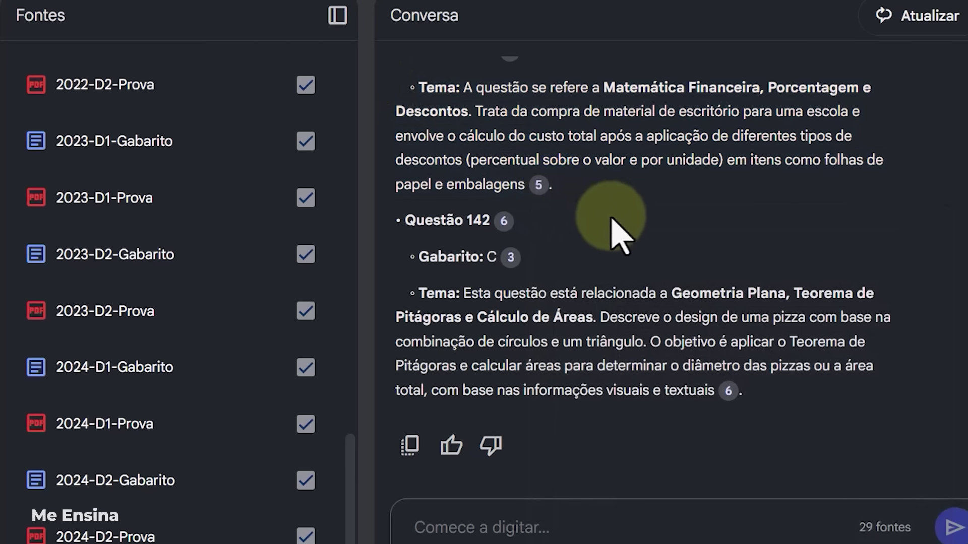
pyautogui.moveTo(540, 187)
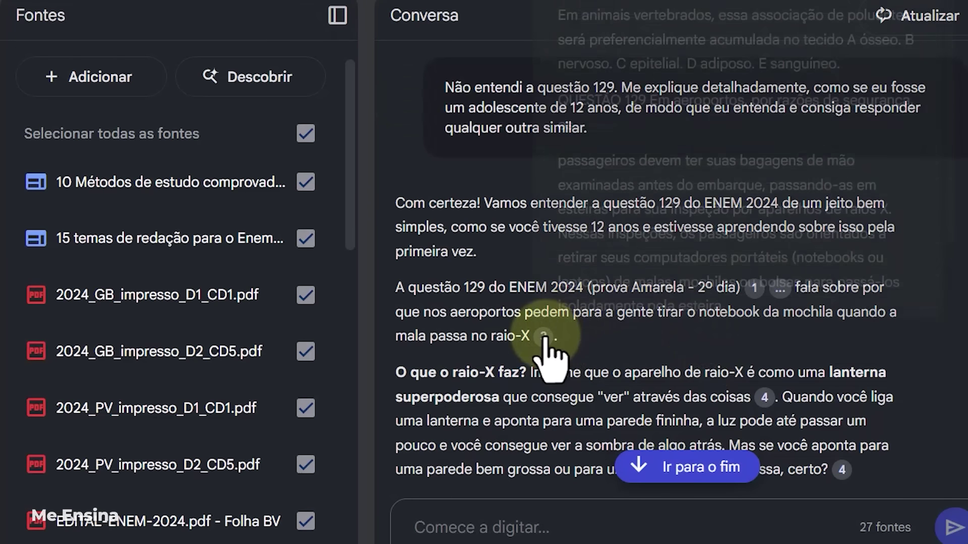
# - In the ENEM 2024 notebook, open the source cited by number 3 in the question 129 explanation and read the highlighted passage
pyautogui.moveTo(543, 336)
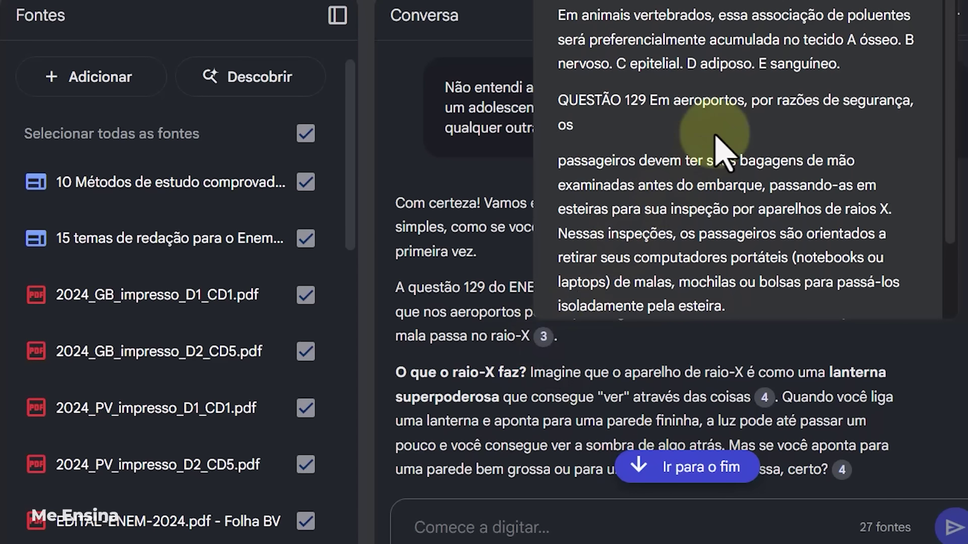
pyautogui.click(542, 338)
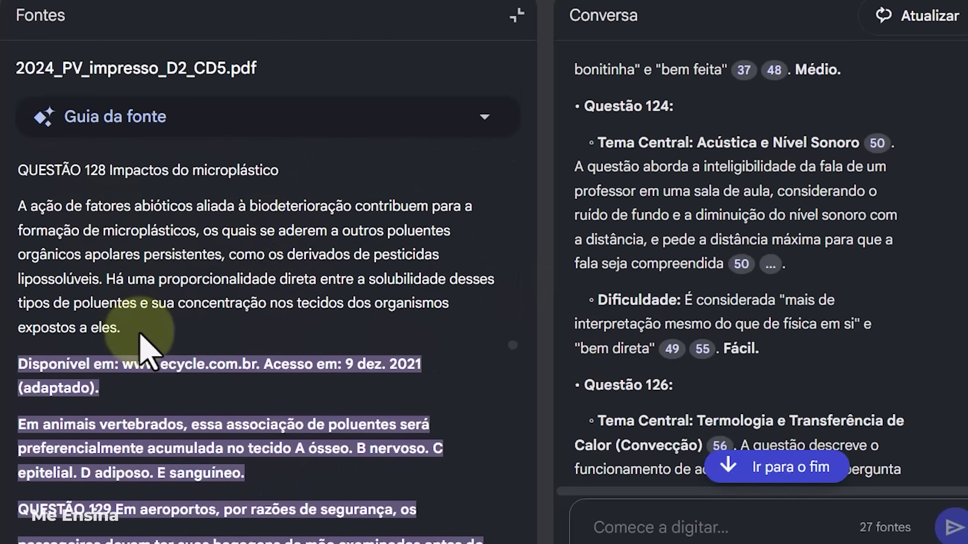
pyautogui.scroll(-2, 141, 346)
pyautogui.scroll(-5, 209, 285)
pyautogui.scroll(3, 141, 274)
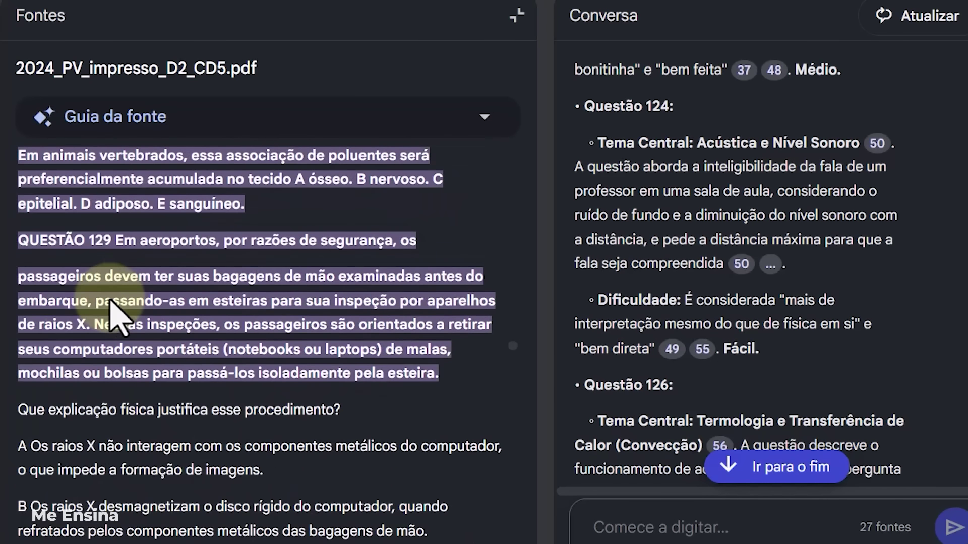
pyautogui.scroll(5, 167, 273)
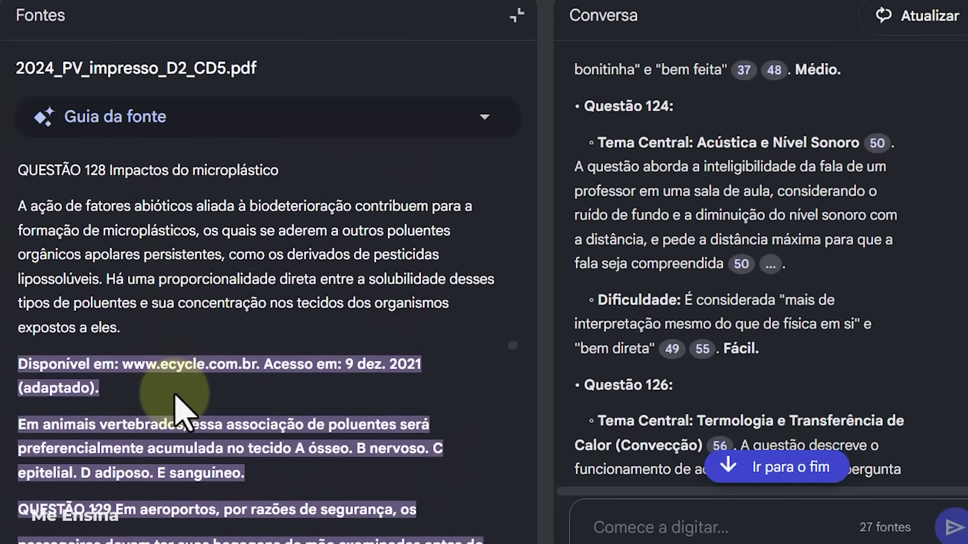
# - Check the beginning and file name of the opened exam source, and look over the chat analysis of questions 124 to 129
pyautogui.scroll(6, 186, 401)
pyautogui.scroll(3, 189, 399)
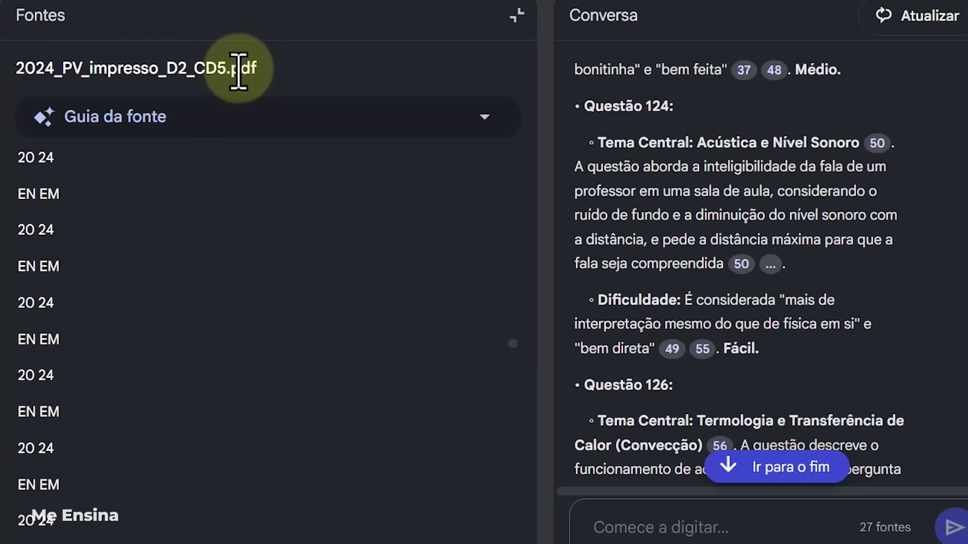
pyautogui.moveTo(265, 69); pyautogui.dragTo(195, 68)
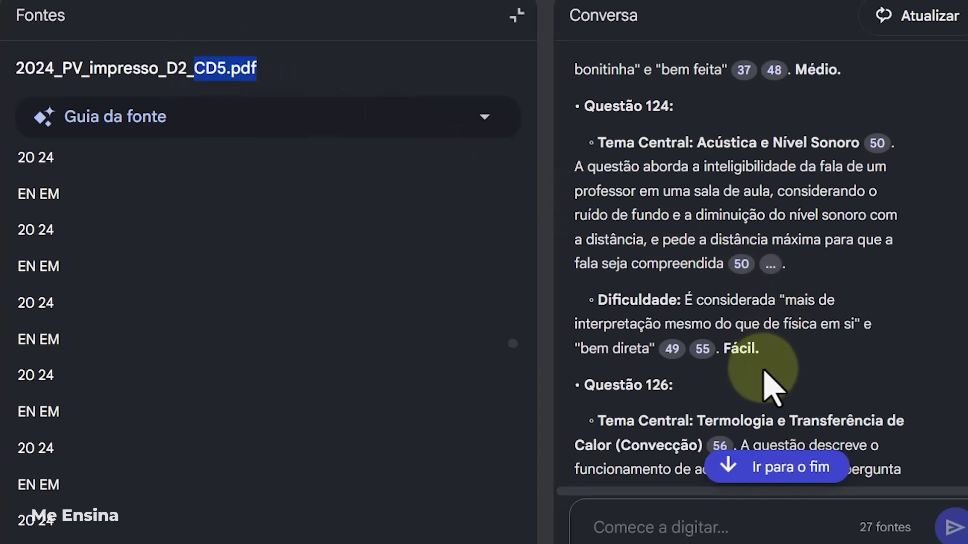
pyautogui.scroll(-6, 773, 359)
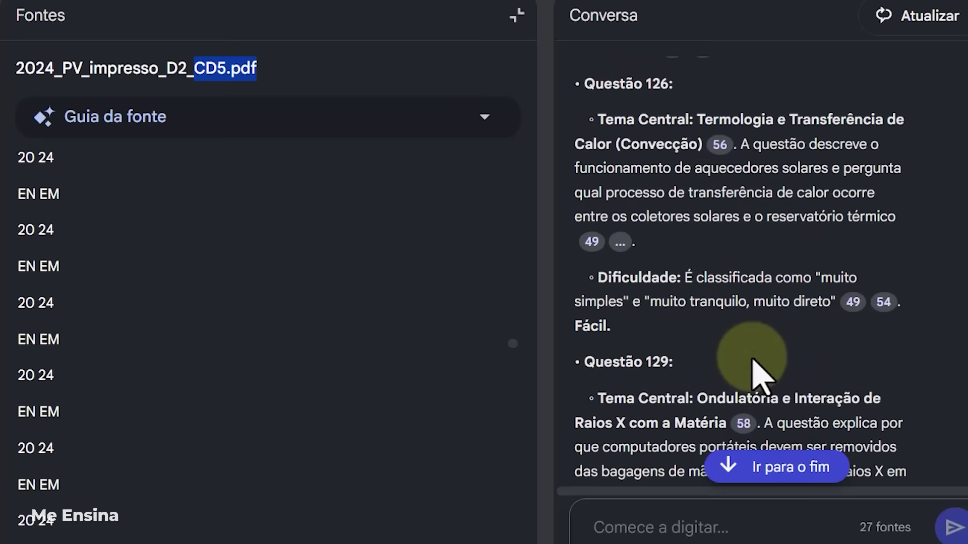
pyautogui.scroll(6, 623, 341)
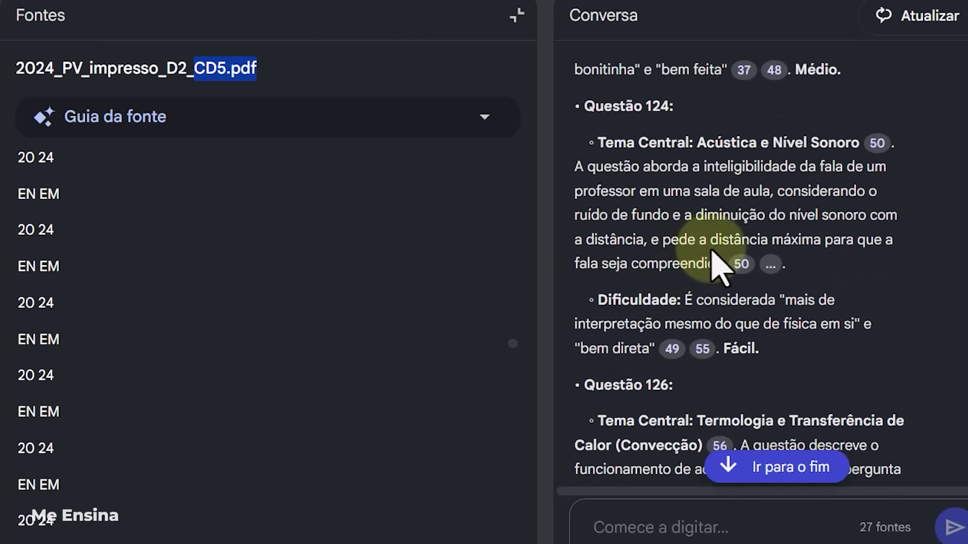